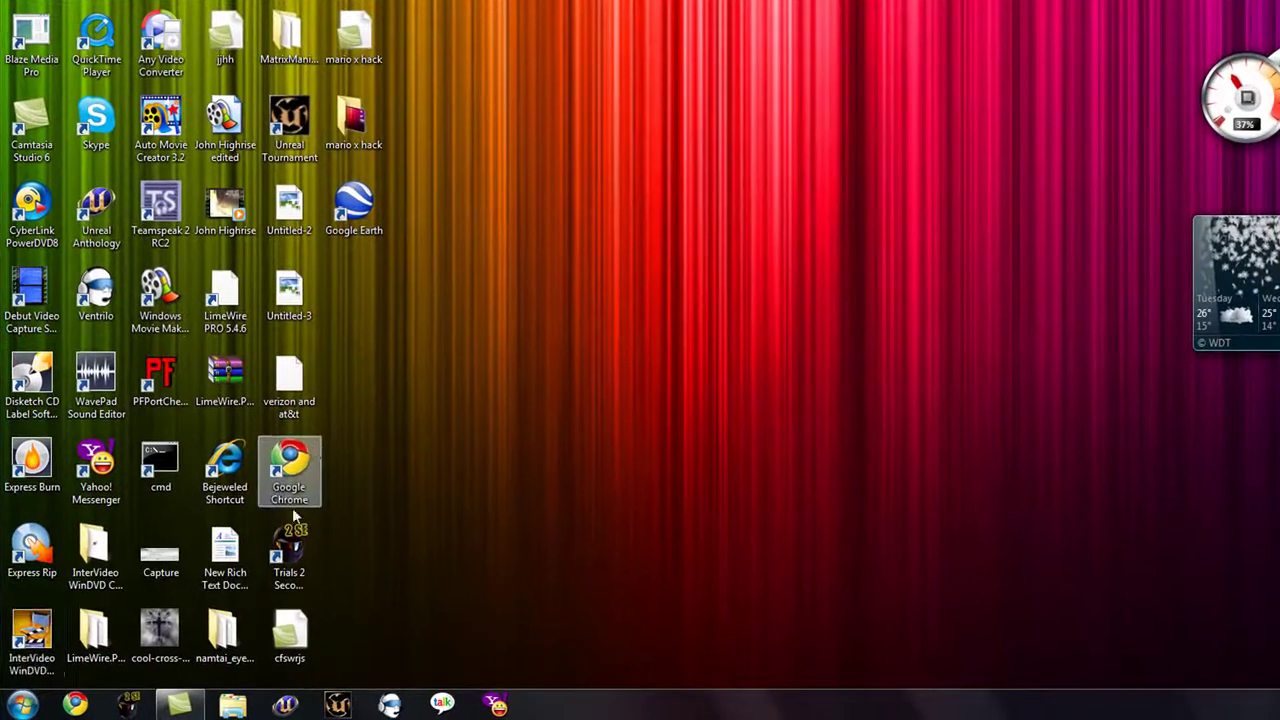
- Launch the level editor from the Games > Mario folder on the LEXAR (K:) drive
{"action": "left_click", "coordinate": [20, 708]}
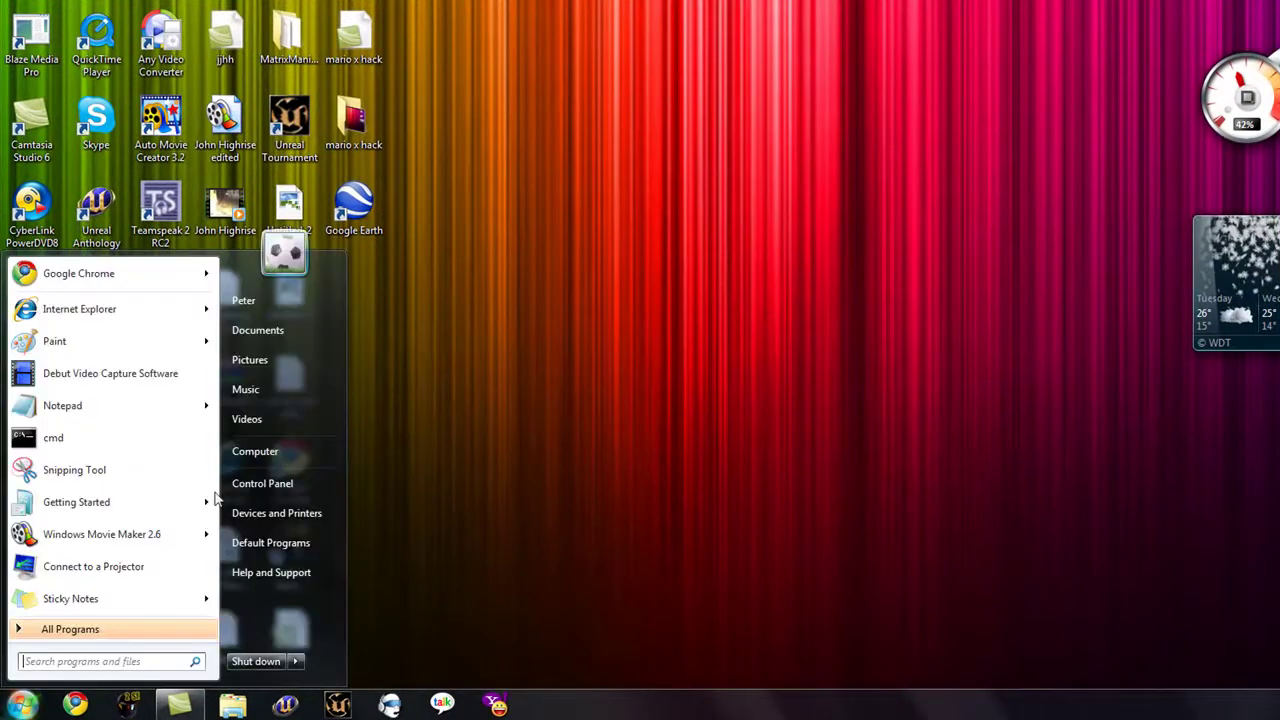
{"action": "left_click", "coordinate": [263, 455]}
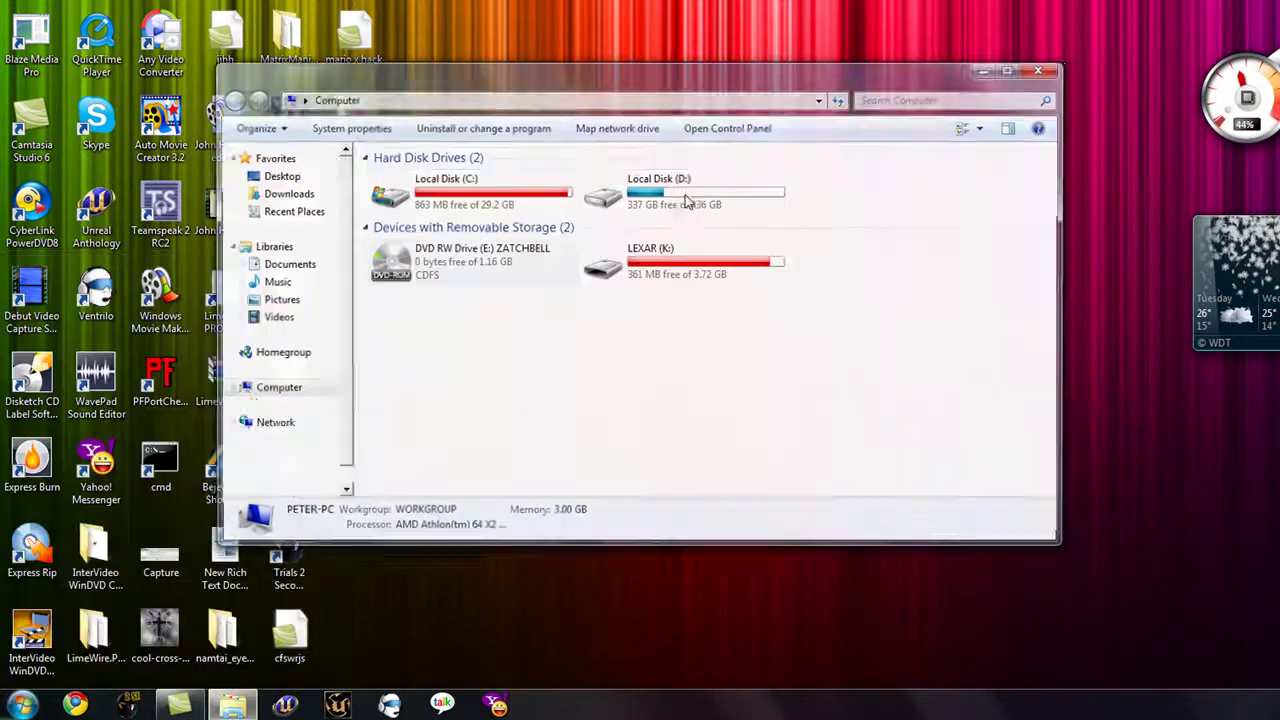
{"action": "double_click", "coordinate": [666, 284]}
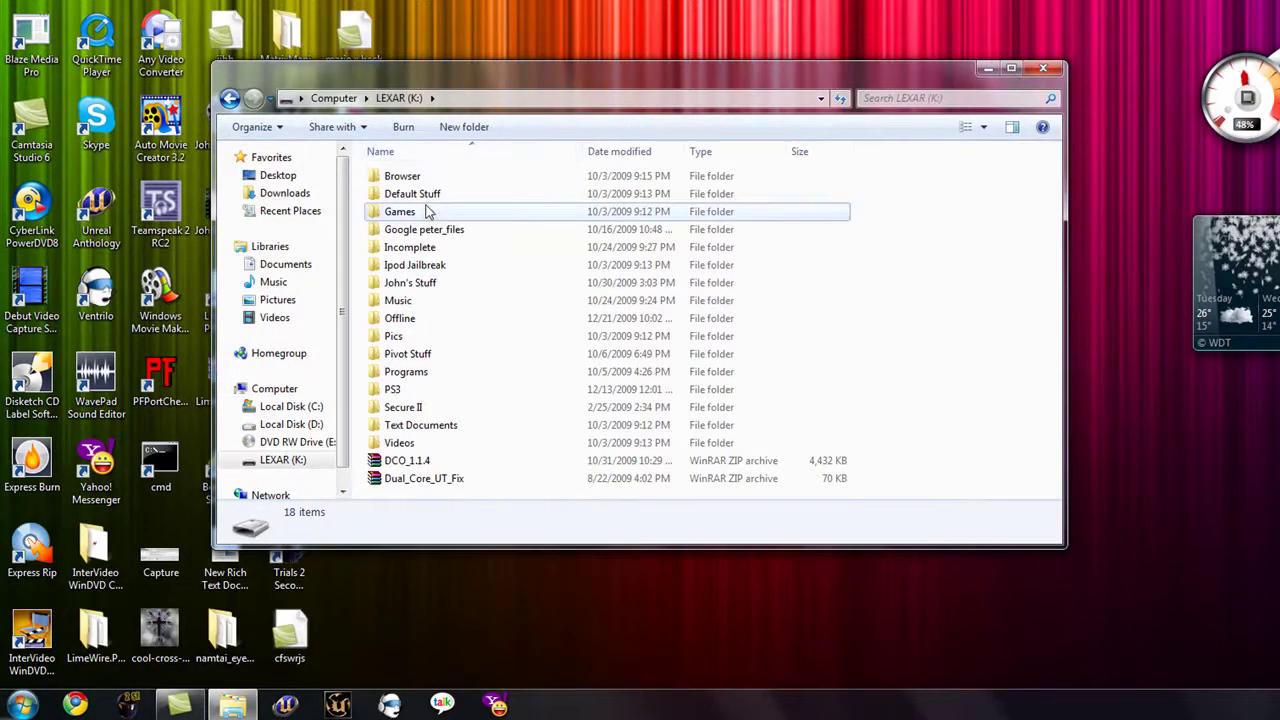
{"action": "double_click", "coordinate": [428, 211]}
{"action": "double_click", "coordinate": [428, 230]}
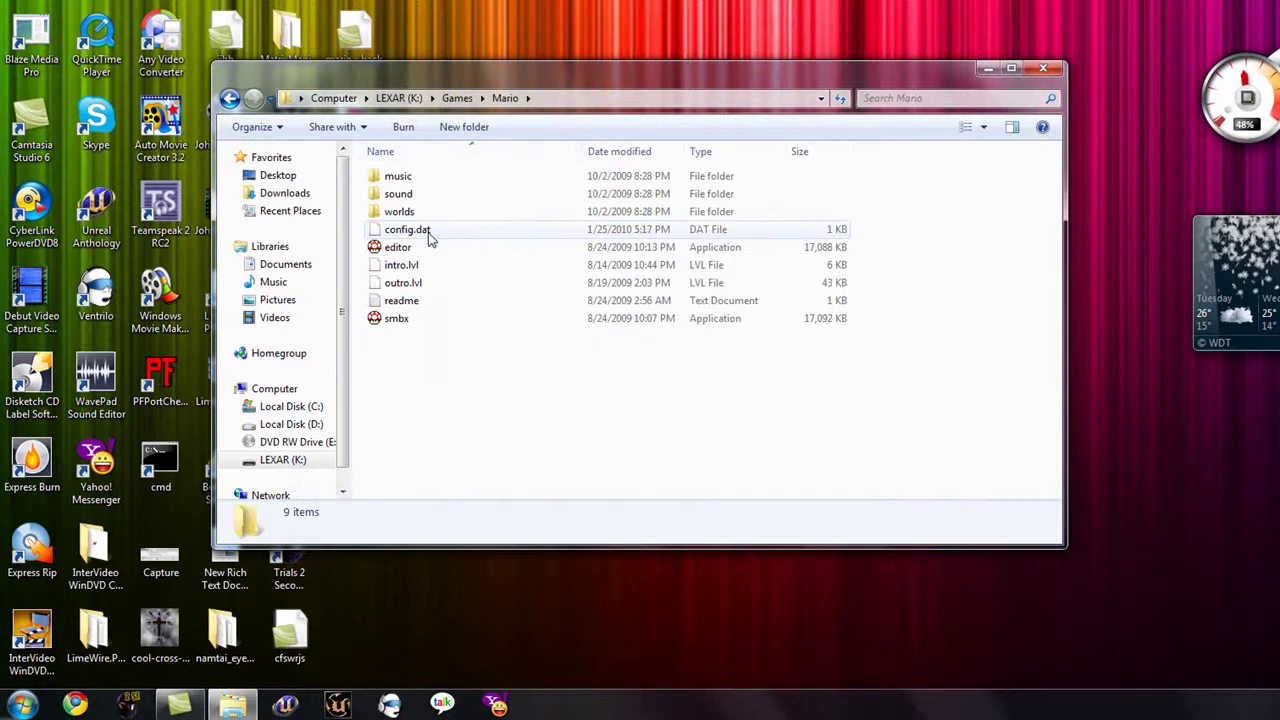
{"action": "left_click", "coordinate": [430, 246]}
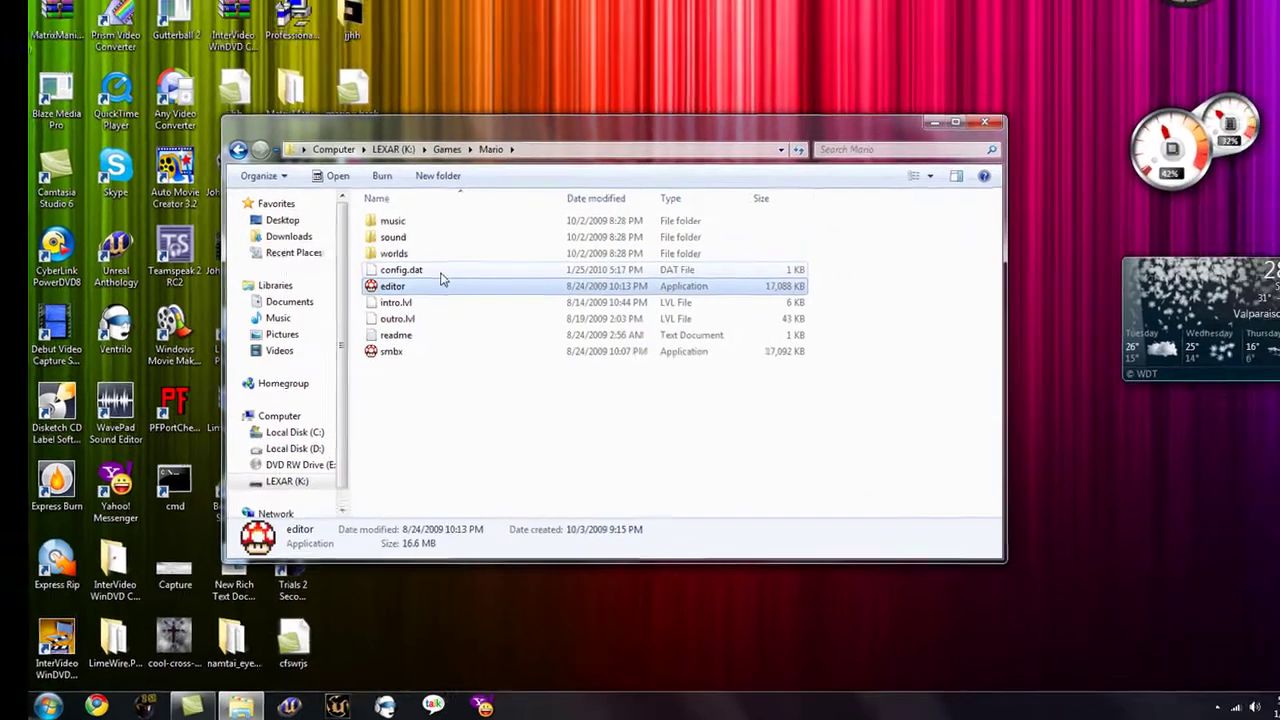
{"action": "double_click", "coordinate": [441, 284]}
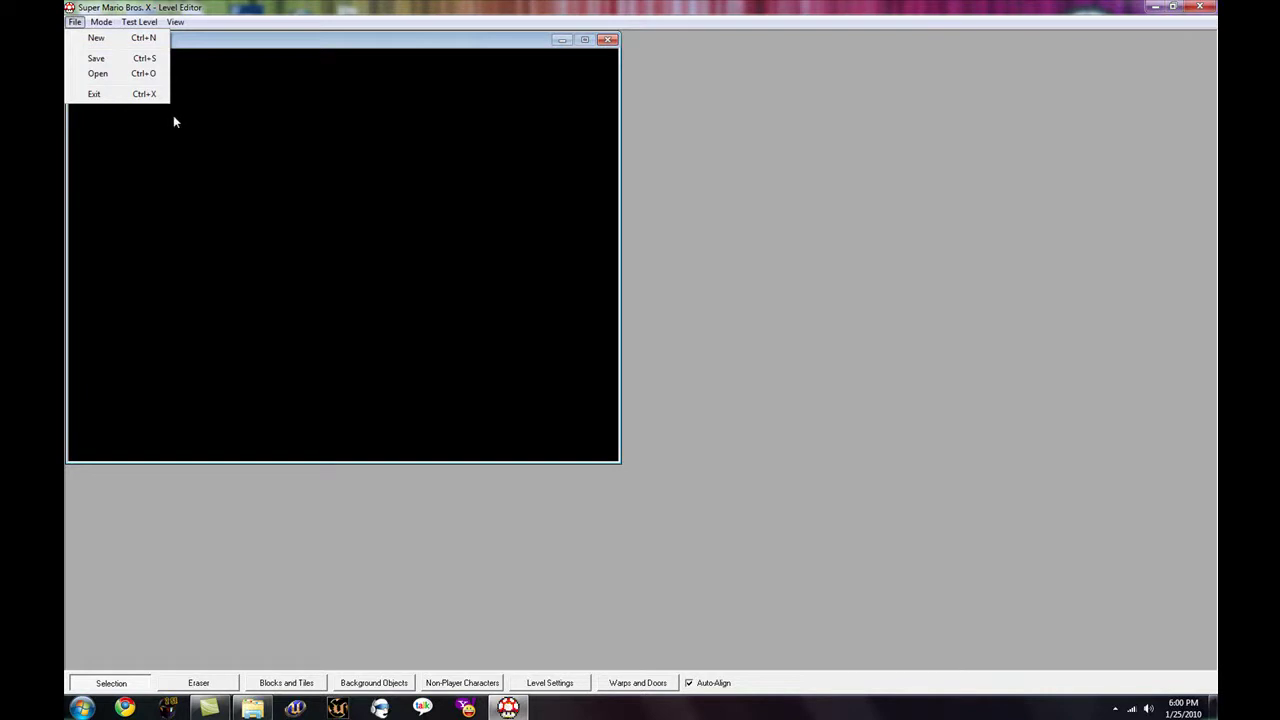
- Start a new level and place the Level Settings window beside the level window
{"action": "left_click", "coordinate": [82, 36]}
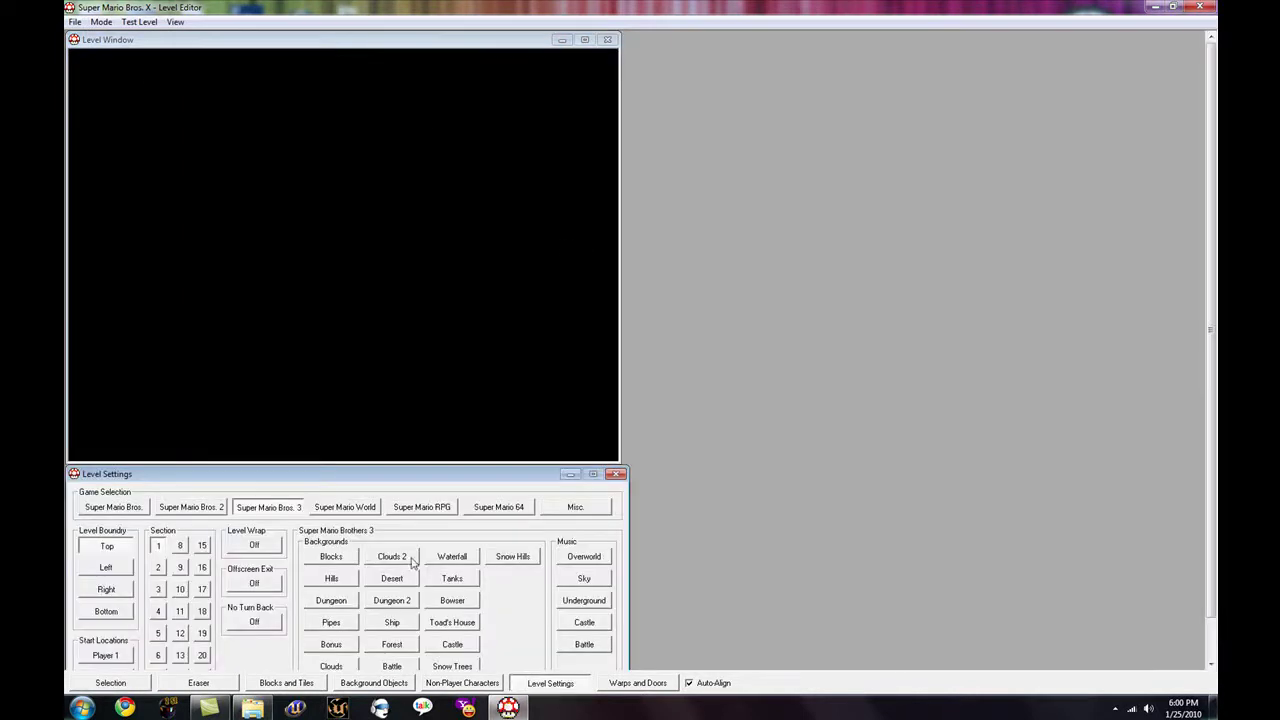
{"action": "left_click_drag", "start_coordinate": [345, 484], "coordinate": [904, 209]}
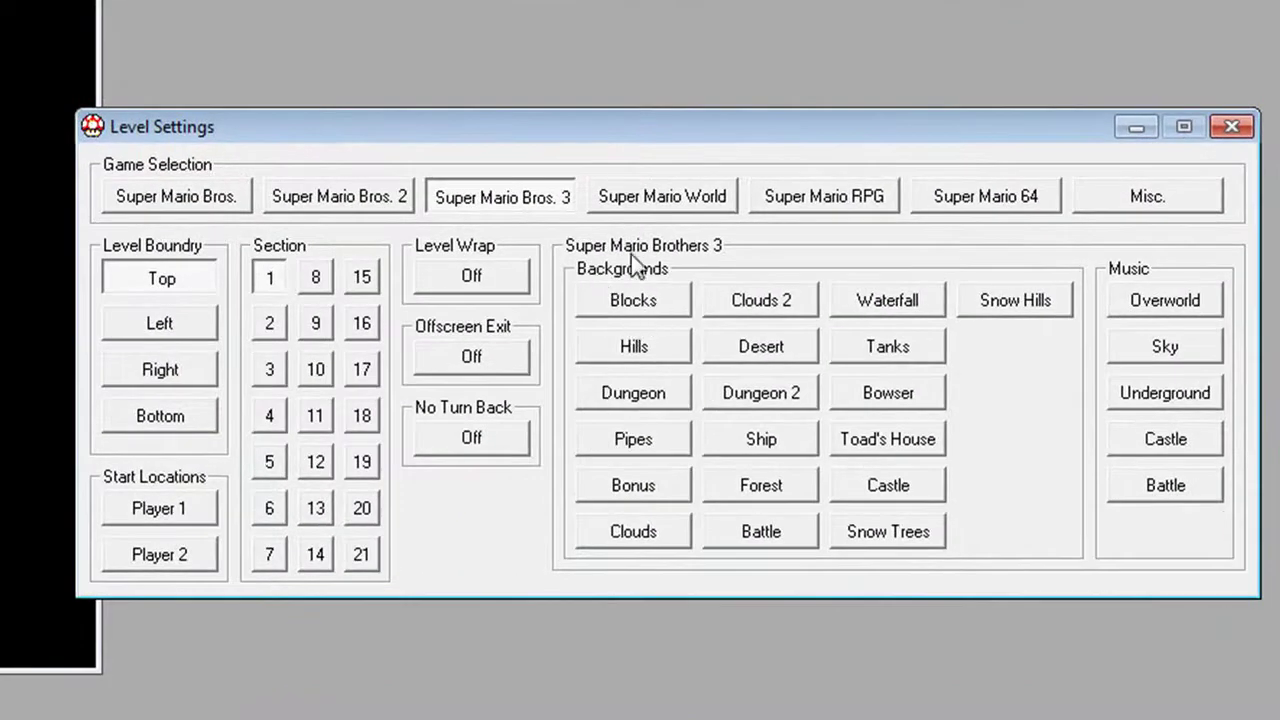
- Review the backgrounds and music offered for each game in the level settings
{"action": "left_click", "coordinate": [198, 197]}
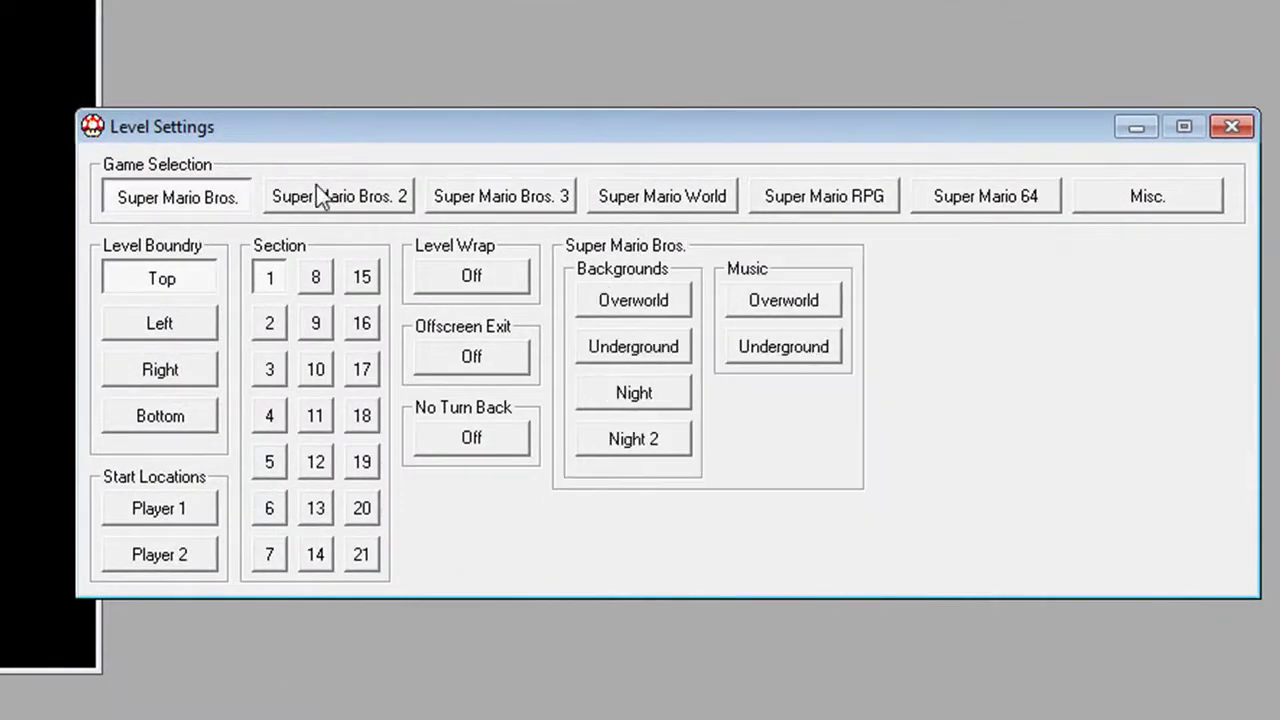
{"action": "left_click", "coordinate": [345, 200]}
{"action": "left_click", "coordinate": [550, 197]}
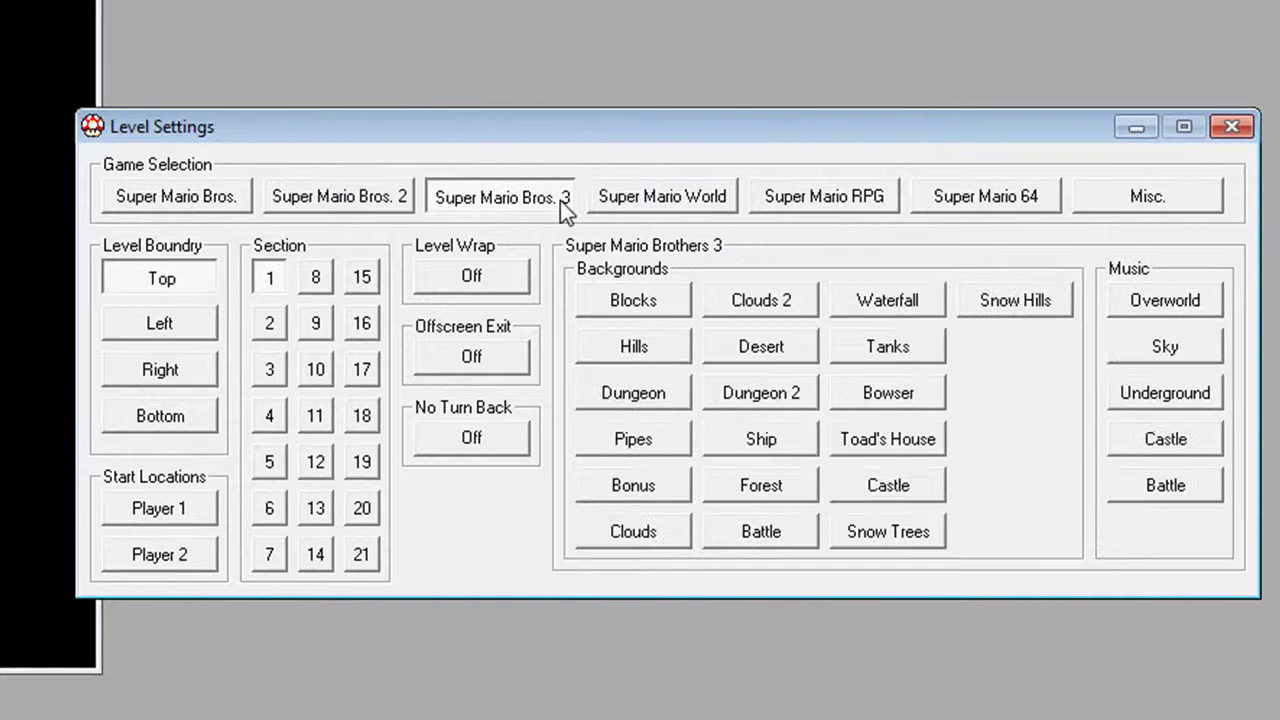
{"action": "left_click", "coordinate": [705, 198]}
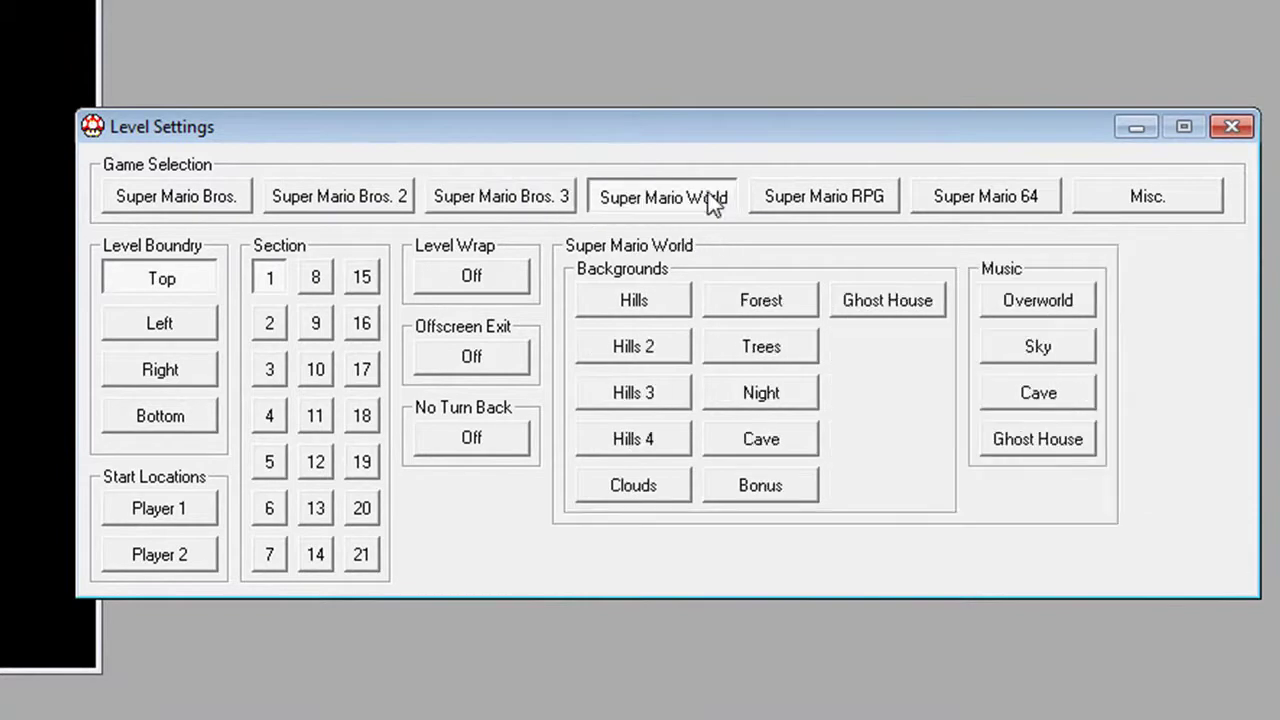
{"action": "left_click", "coordinate": [880, 208]}
{"action": "left_click", "coordinate": [990, 200]}
{"action": "left_click", "coordinate": [1170, 190]}
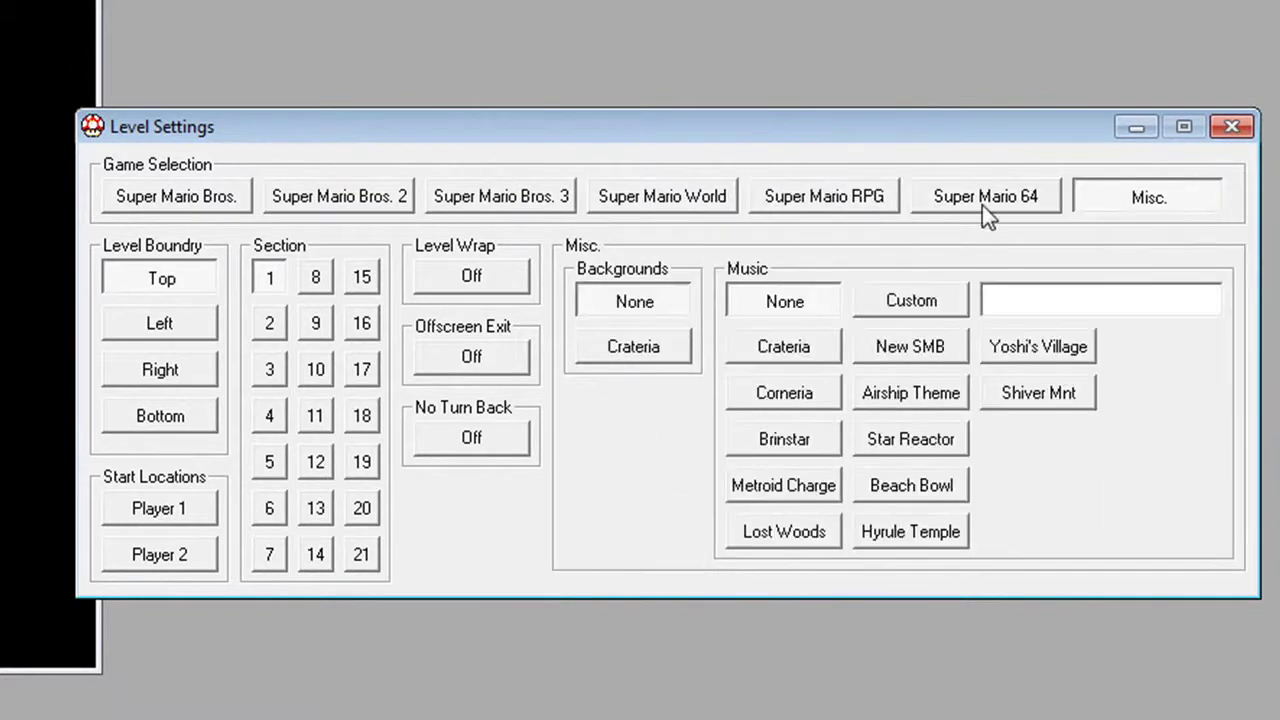
- Try several Super Mario Bros. 3 backgrounds for section 1 and set it to Dungeon
{"action": "left_click", "coordinate": [535, 200]}
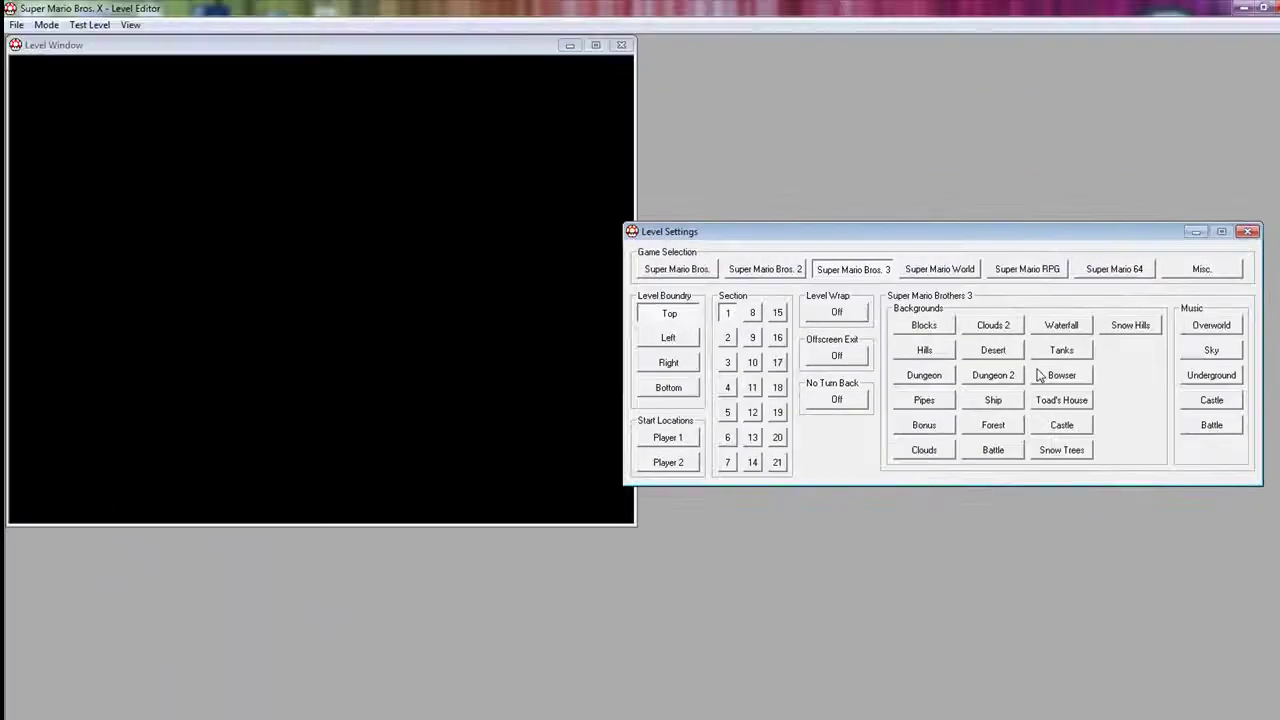
{"action": "left_click", "coordinate": [903, 398]}
{"action": "left_click", "coordinate": [1062, 400]}
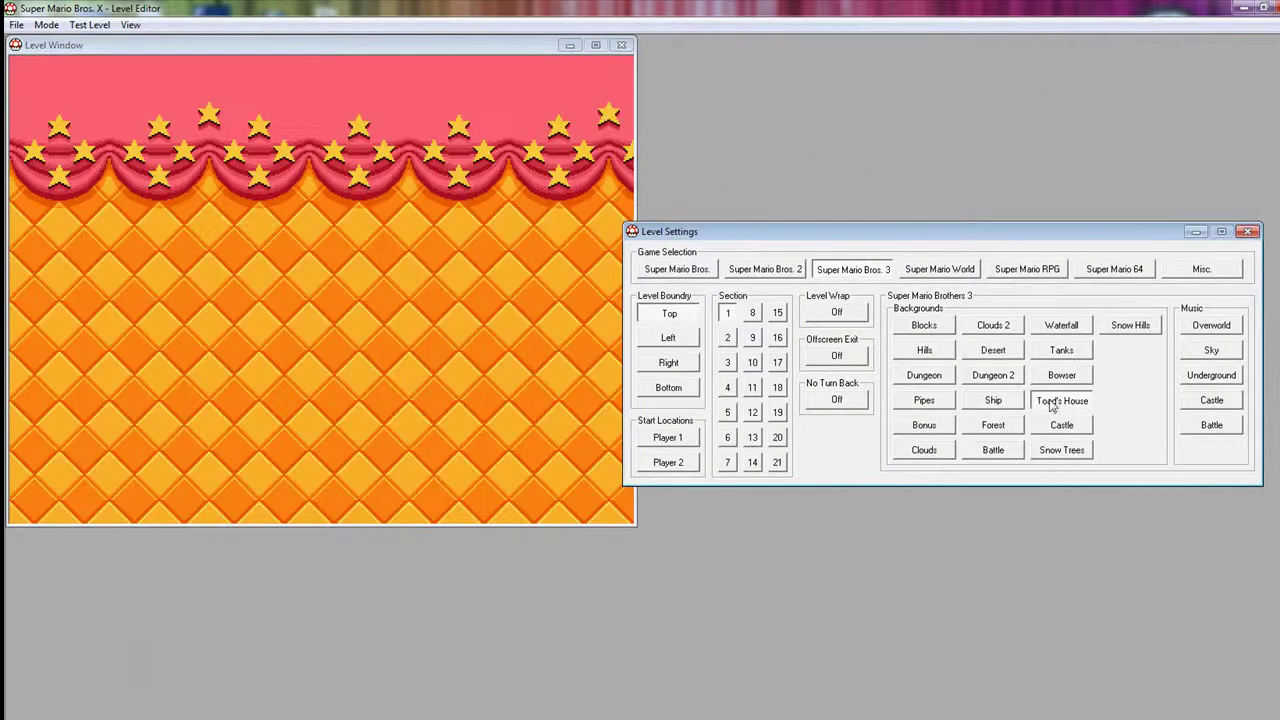
{"action": "left_click", "coordinate": [994, 401]}
{"action": "left_click", "coordinate": [923, 380]}
{"action": "left_click", "coordinate": [932, 402]}
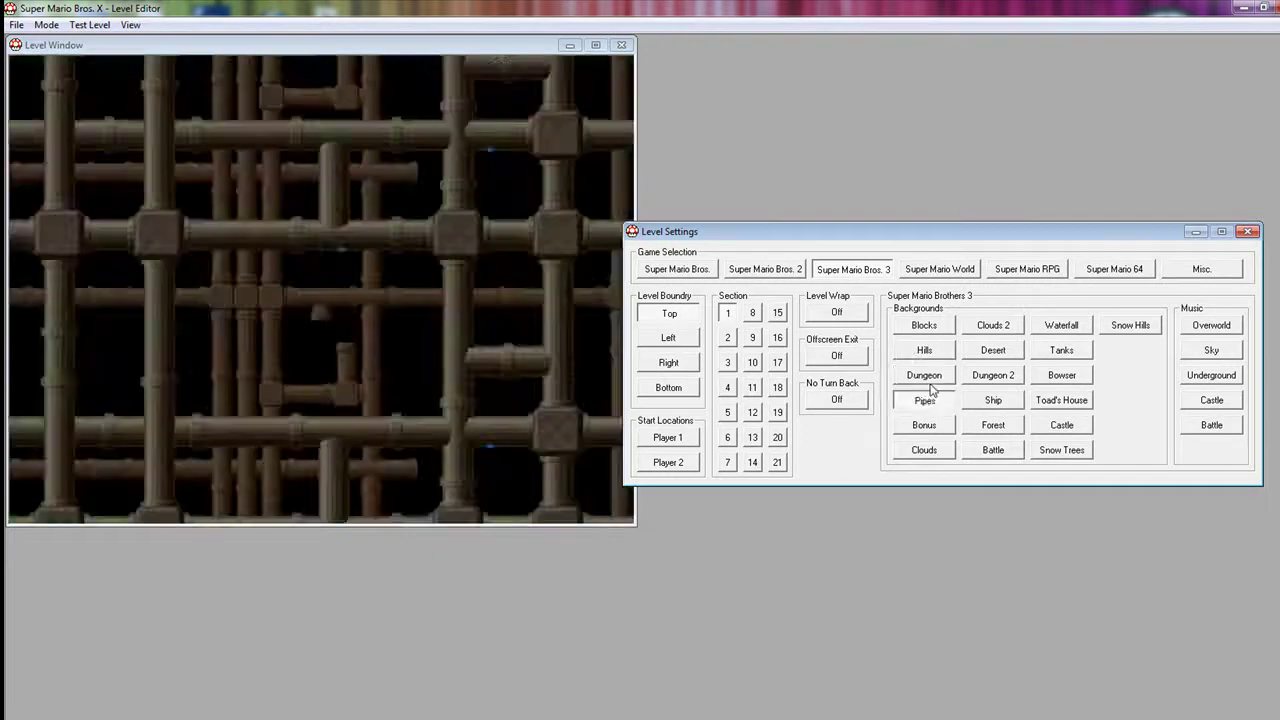
{"action": "left_click", "coordinate": [930, 380]}
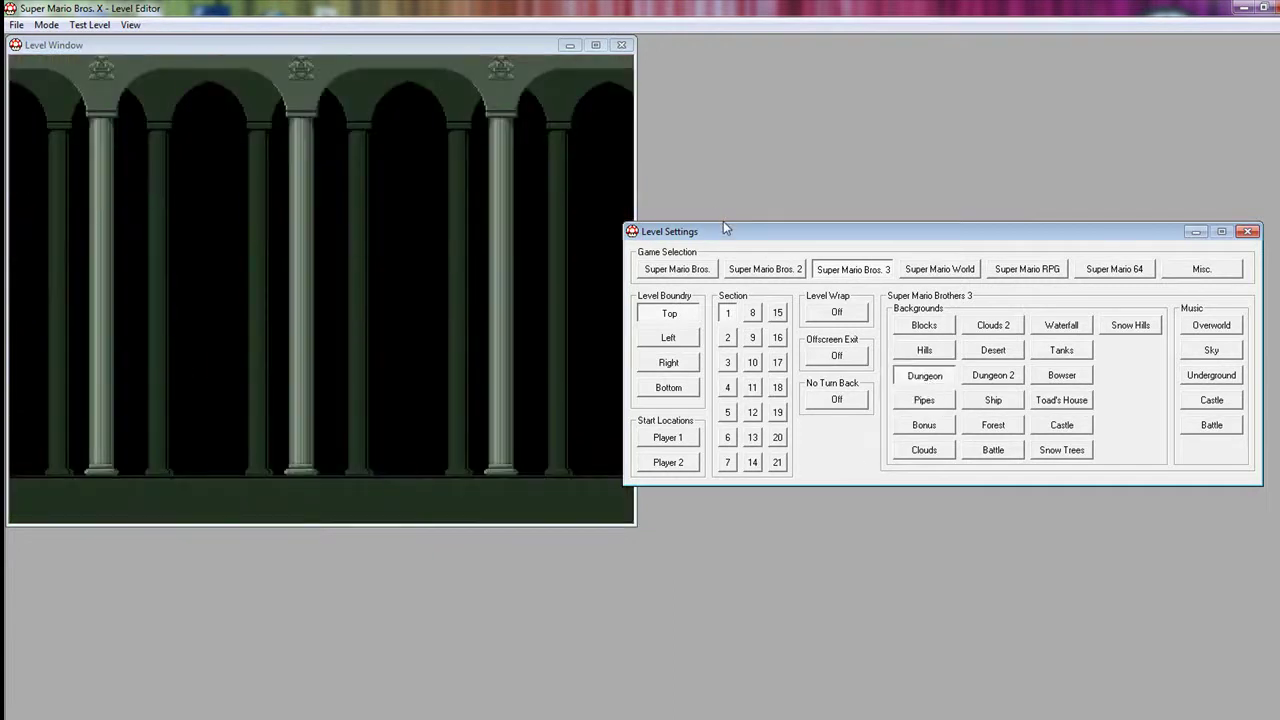
- Set the music of section 1 to the Super Mario Bros. 3 Battle track
{"action": "left_click_drag", "start_coordinate": [725, 228], "coordinate": [737, 220]}
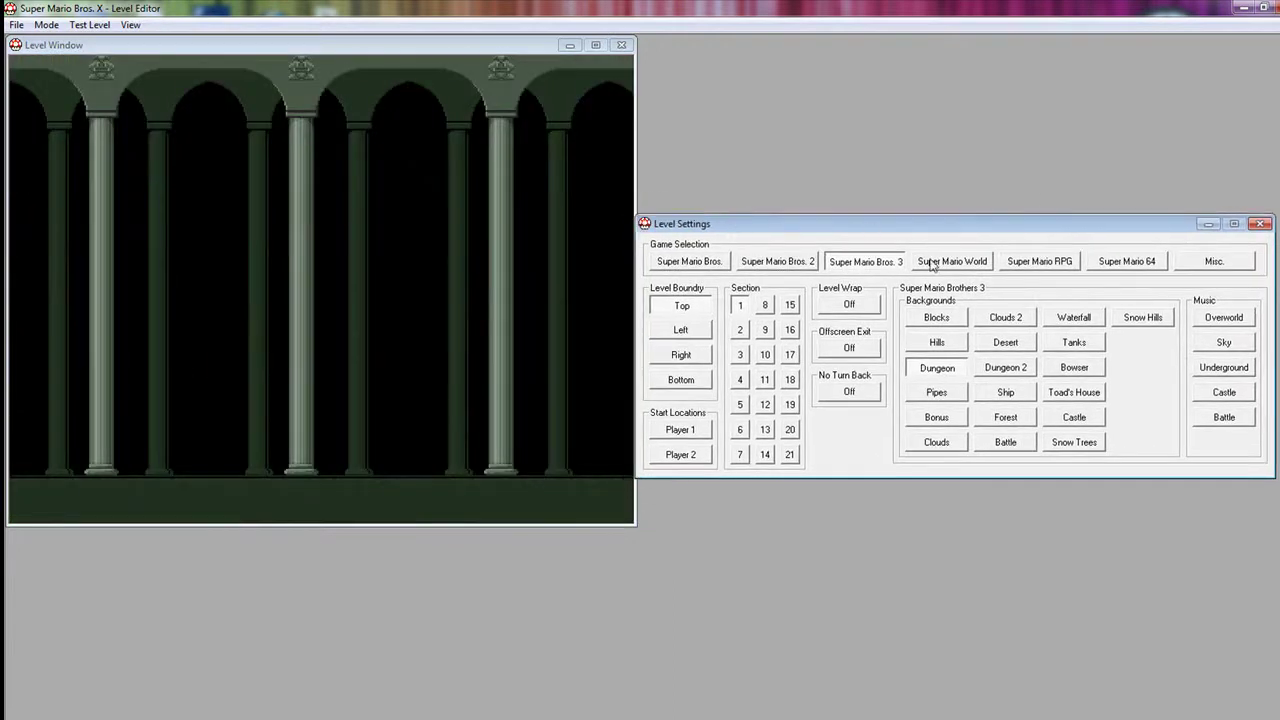
{"action": "left_click", "coordinate": [1237, 418]}
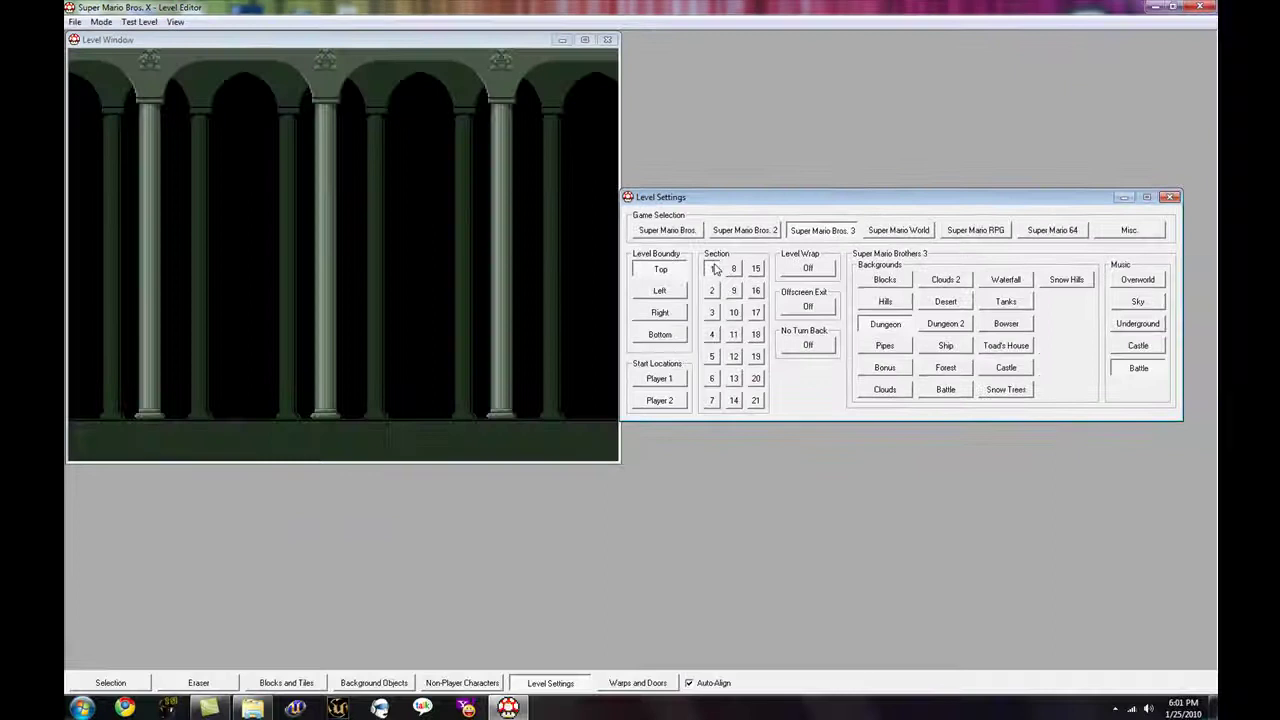
{"action": "left_click_drag", "start_coordinate": [697, 192], "coordinate": [584, 186]}
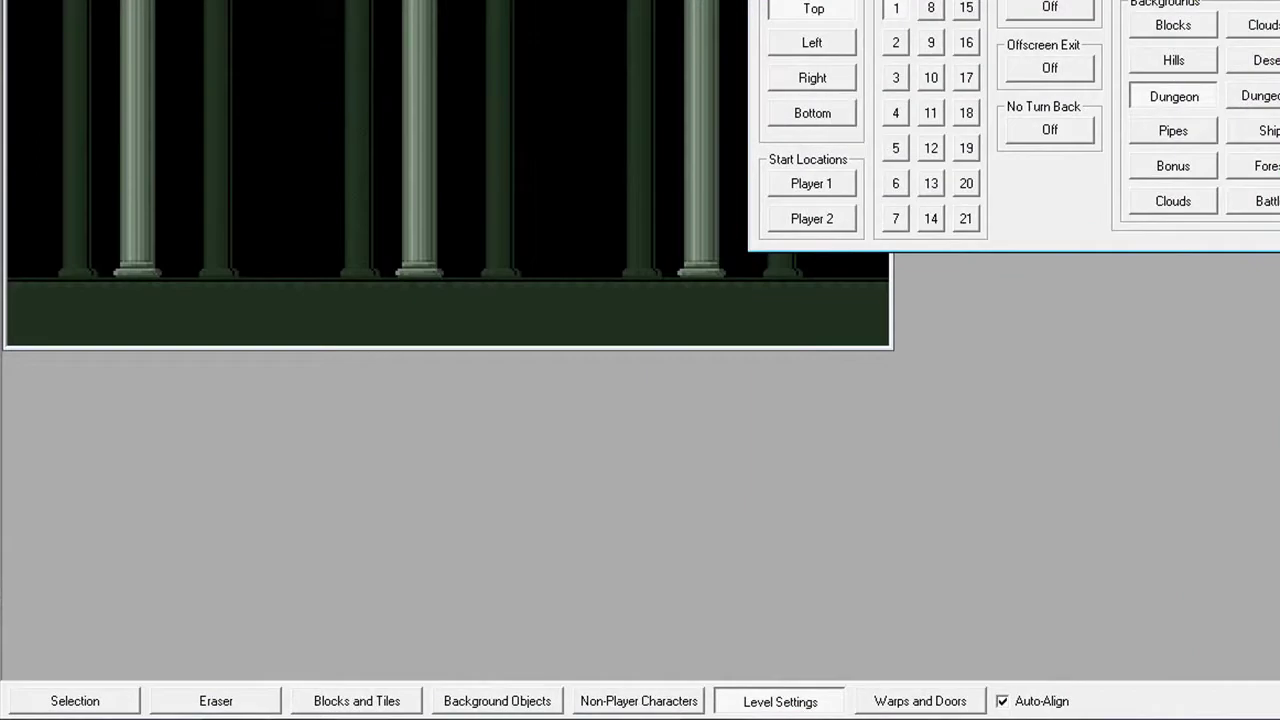
- Place a horizontal chain background object in a row across the full visible width of the level, just above the floor band
{"action": "left_click", "coordinate": [540, 702]}
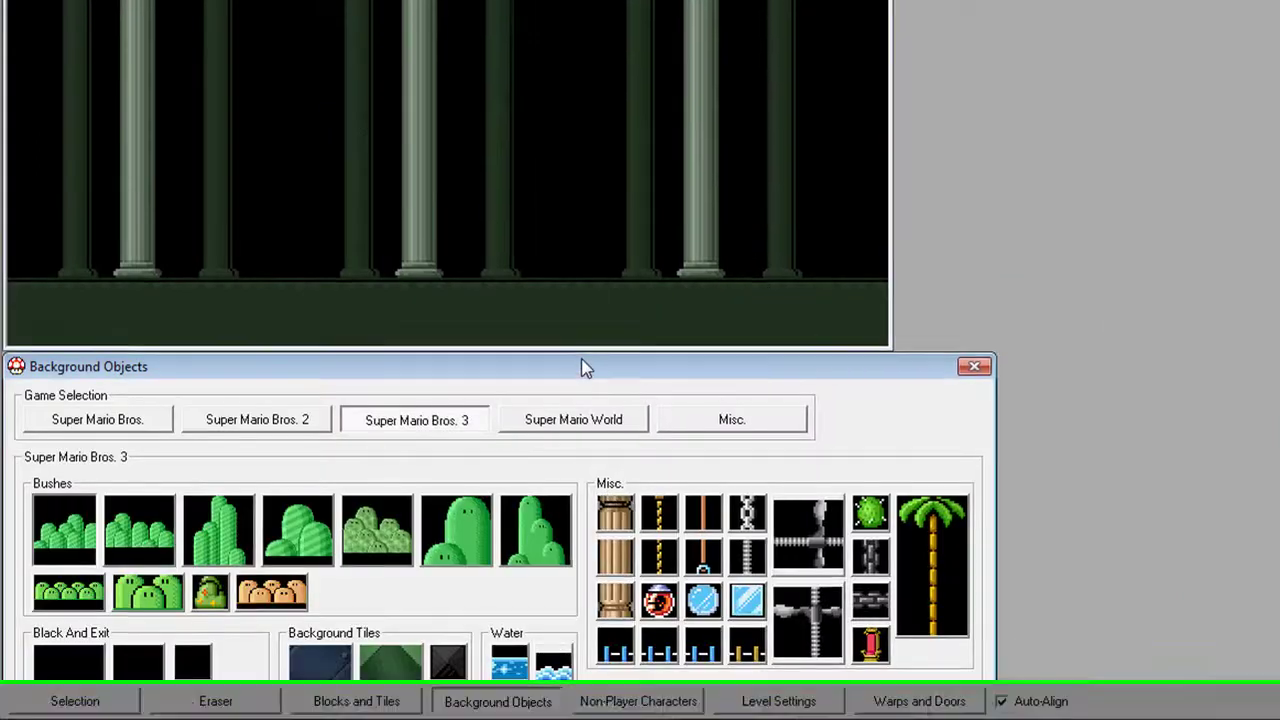
{"action": "left_click_drag", "start_coordinate": [583, 366], "coordinate": [1247, 174]}
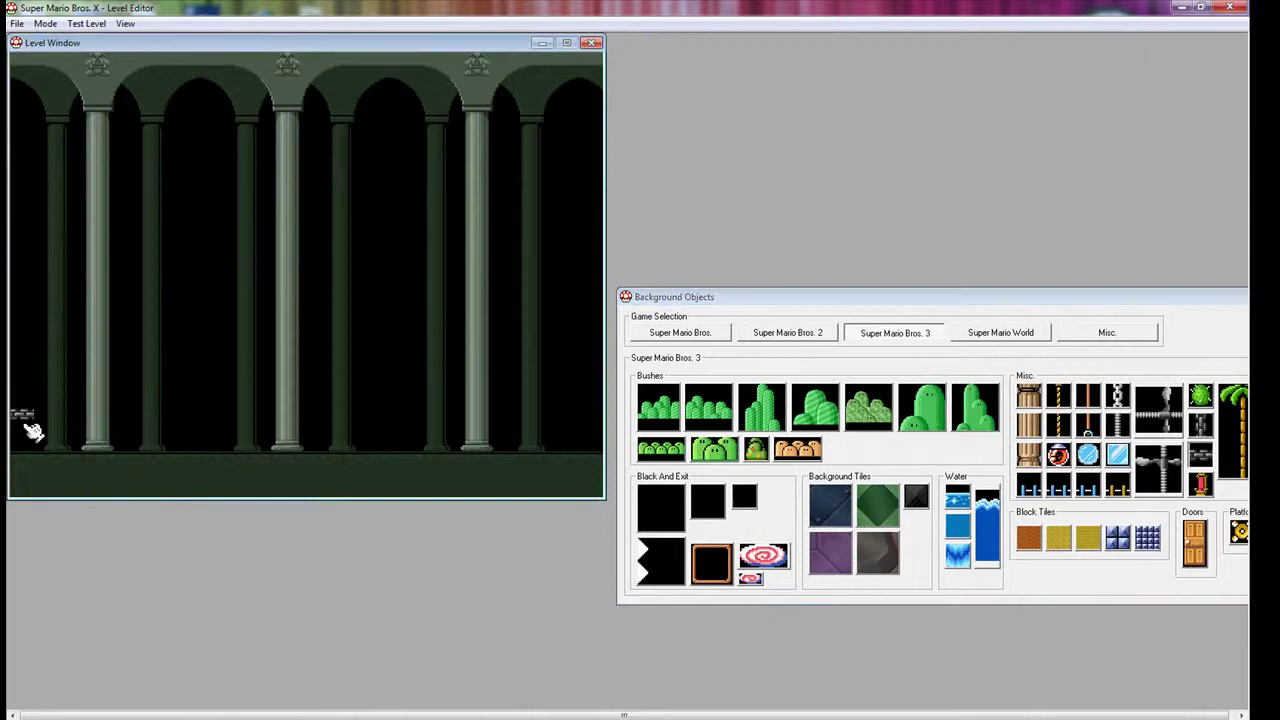
{"action": "left_click_drag", "start_coordinate": [29, 429], "coordinate": [594, 421]}
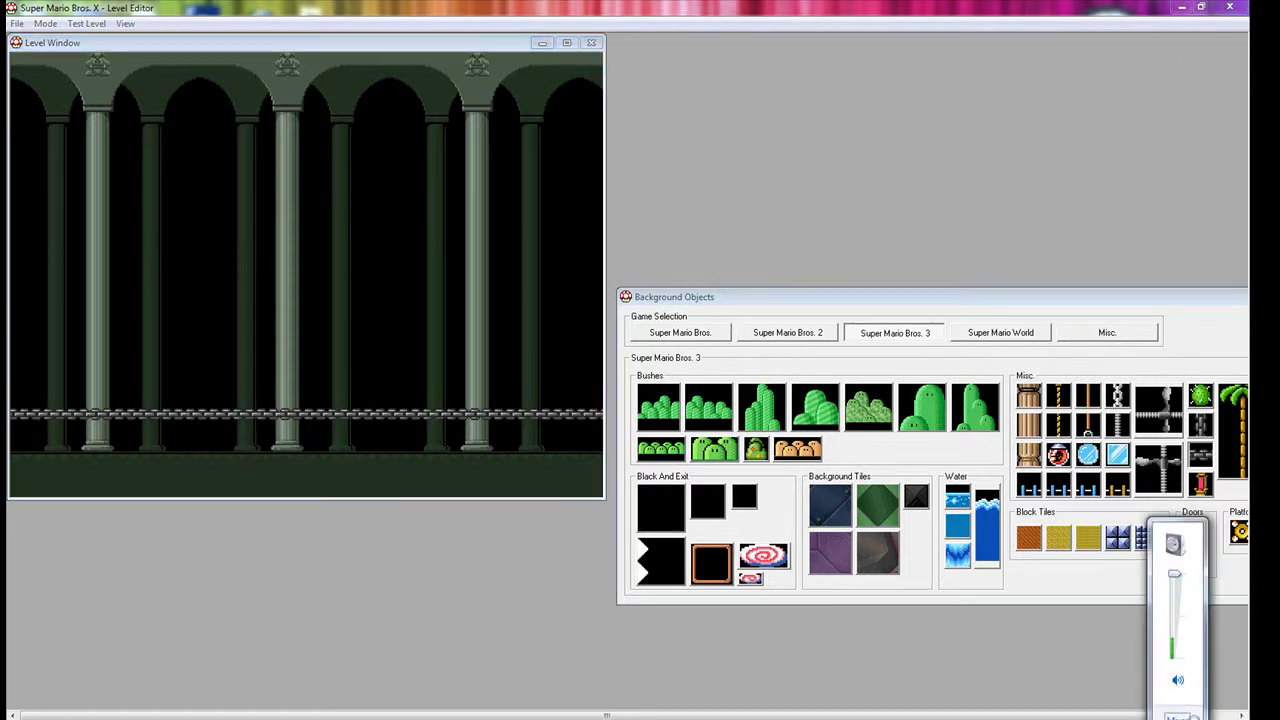
- Check the volume levels of the running applications in the Volume Mixer
{"action": "left_click", "coordinate": [1178, 716]}
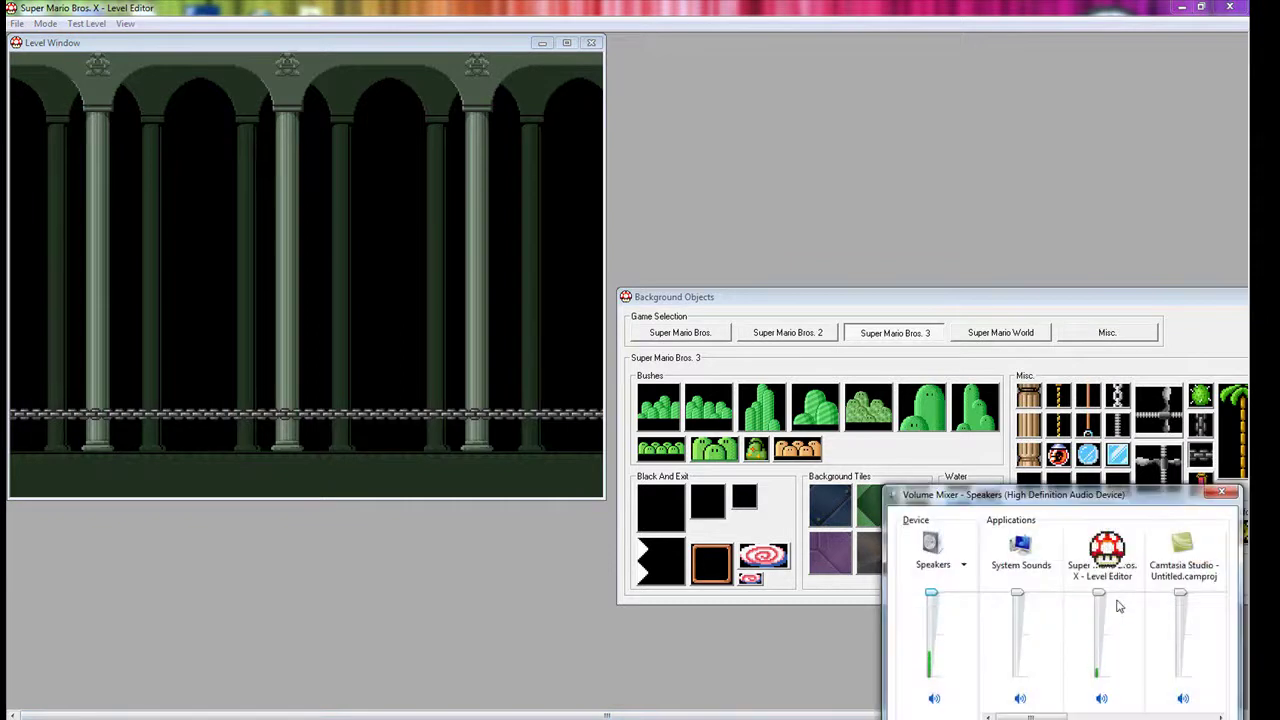
{"action": "left_click", "coordinate": [825, 692]}
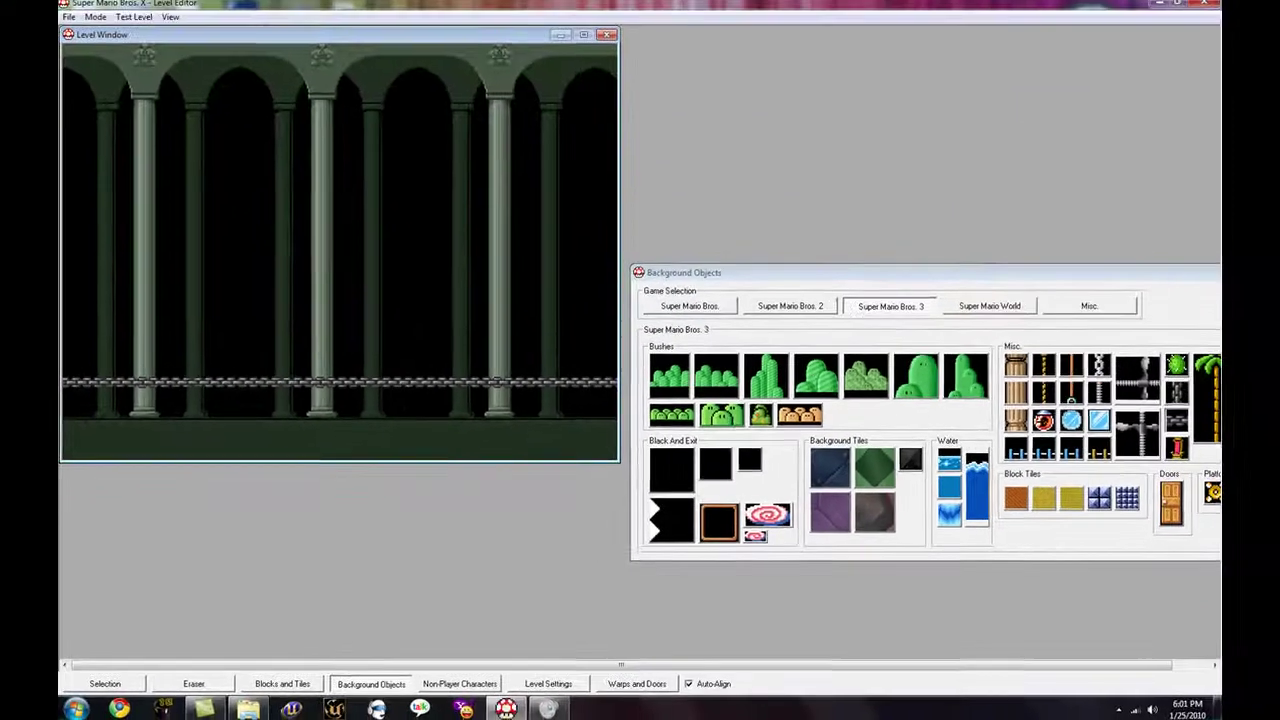
- Place three empty solid yellow Super Mario Brothers 3 blocks in a row above the chain, starting at the level's left edge
{"action": "left_click", "coordinate": [300, 684]}
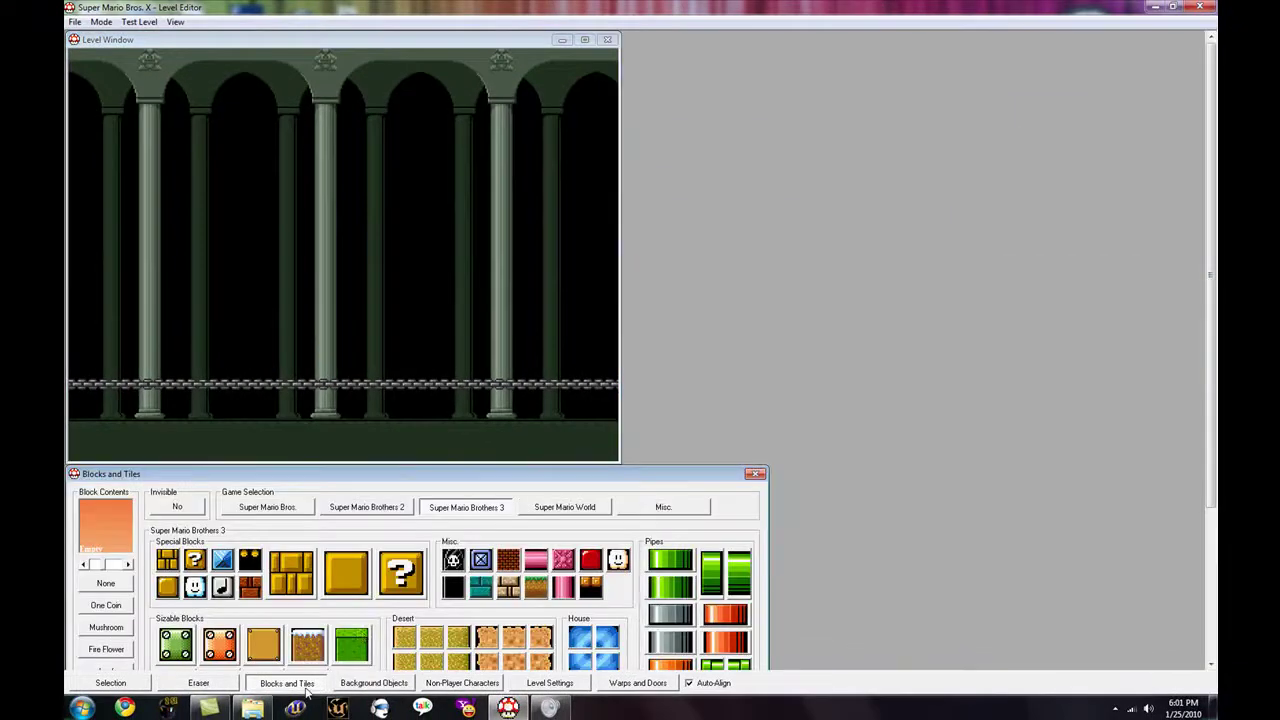
{"action": "left_click_drag", "start_coordinate": [492, 485], "coordinate": [1096, 171]}
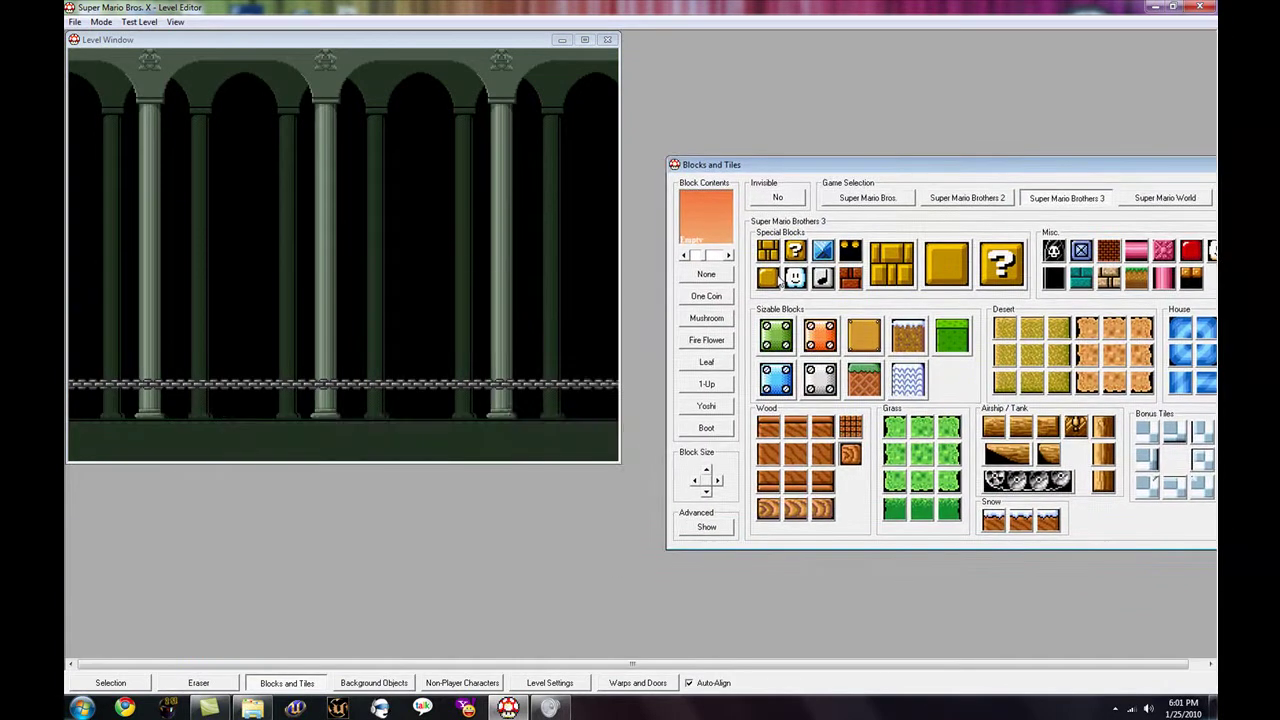
{"action": "left_click", "coordinate": [779, 282]}
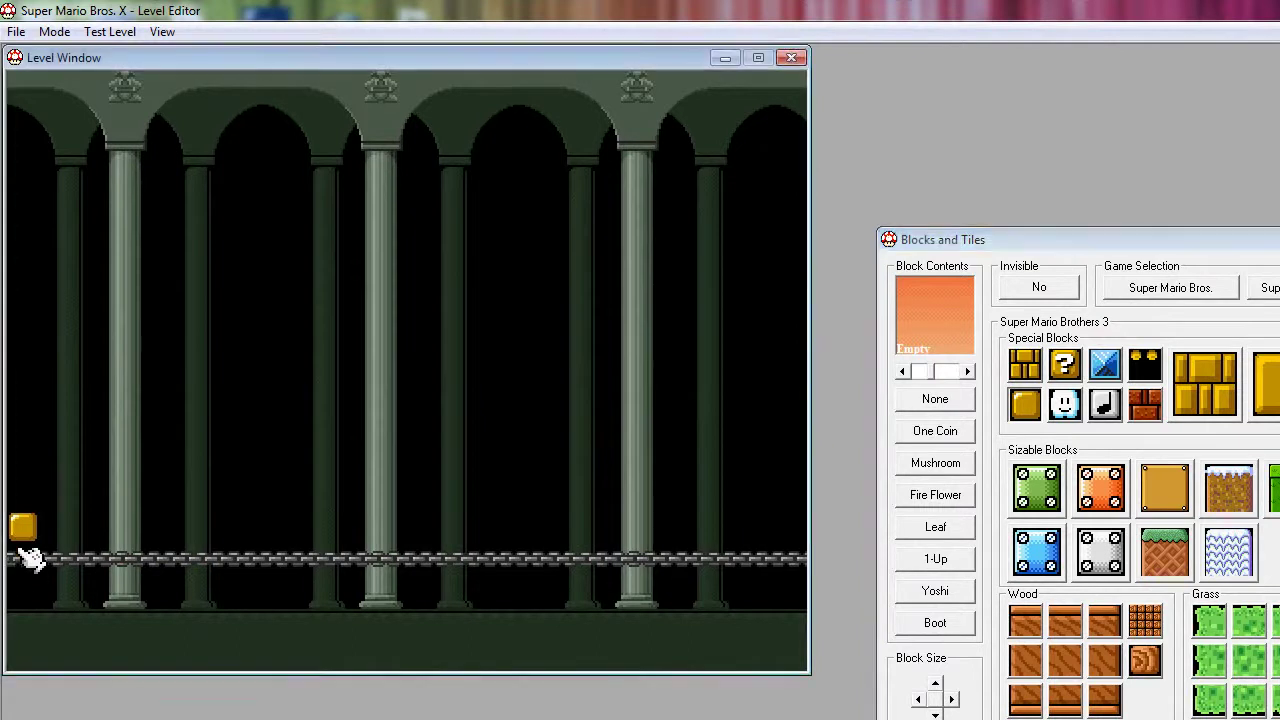
{"action": "left_click_drag", "start_coordinate": [20, 549], "coordinate": [90, 542]}
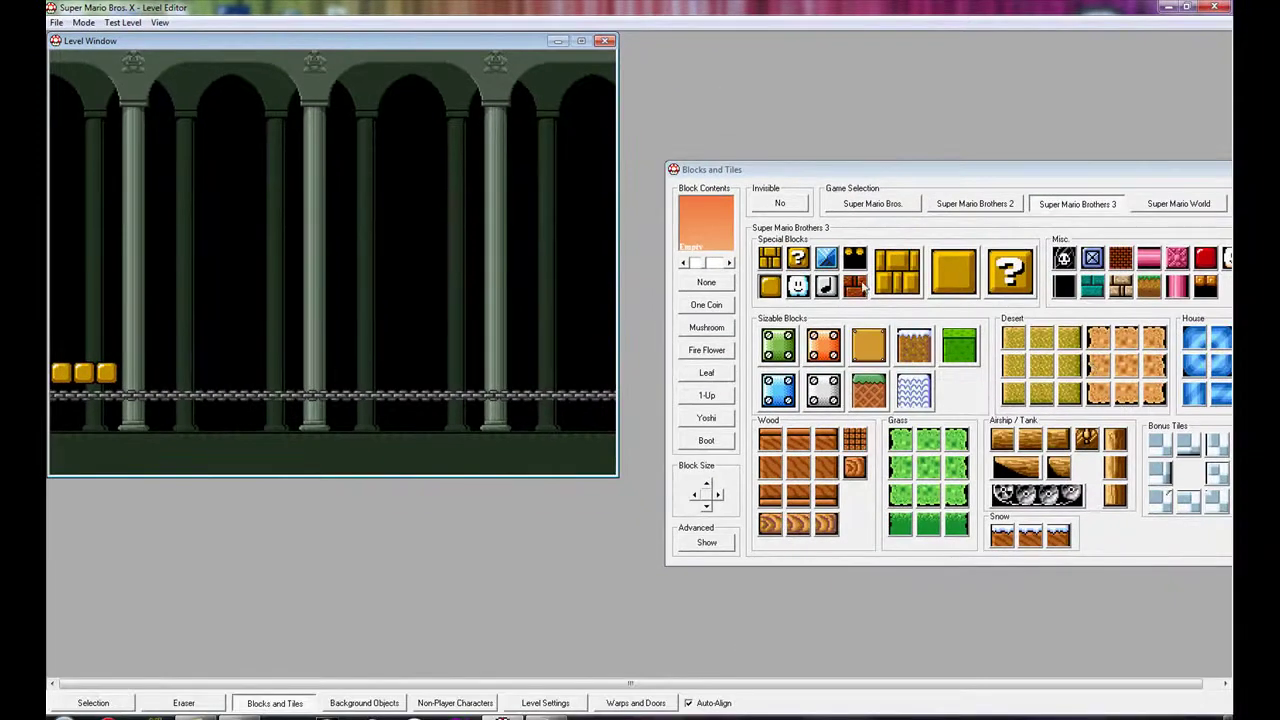
- Extend the block row with three question mark blocks containing a Fire Flower
{"action": "left_click", "coordinate": [800, 259]}
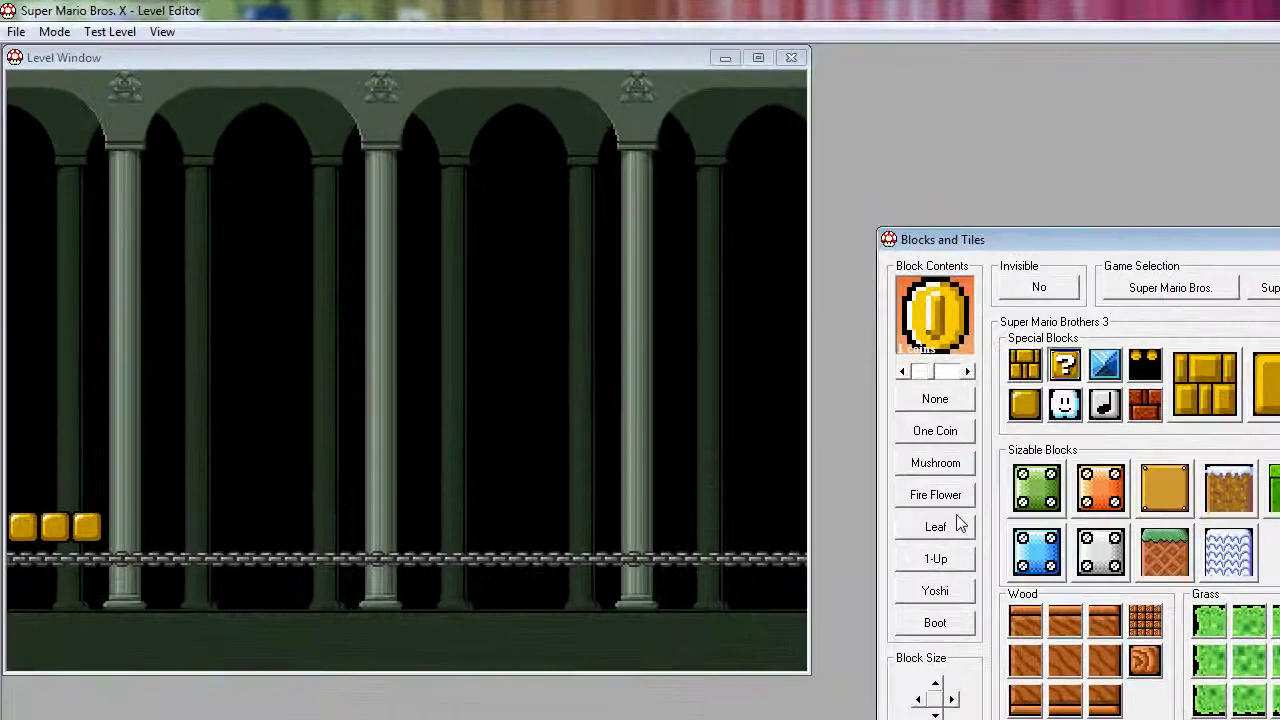
{"action": "left_click", "coordinate": [962, 497]}
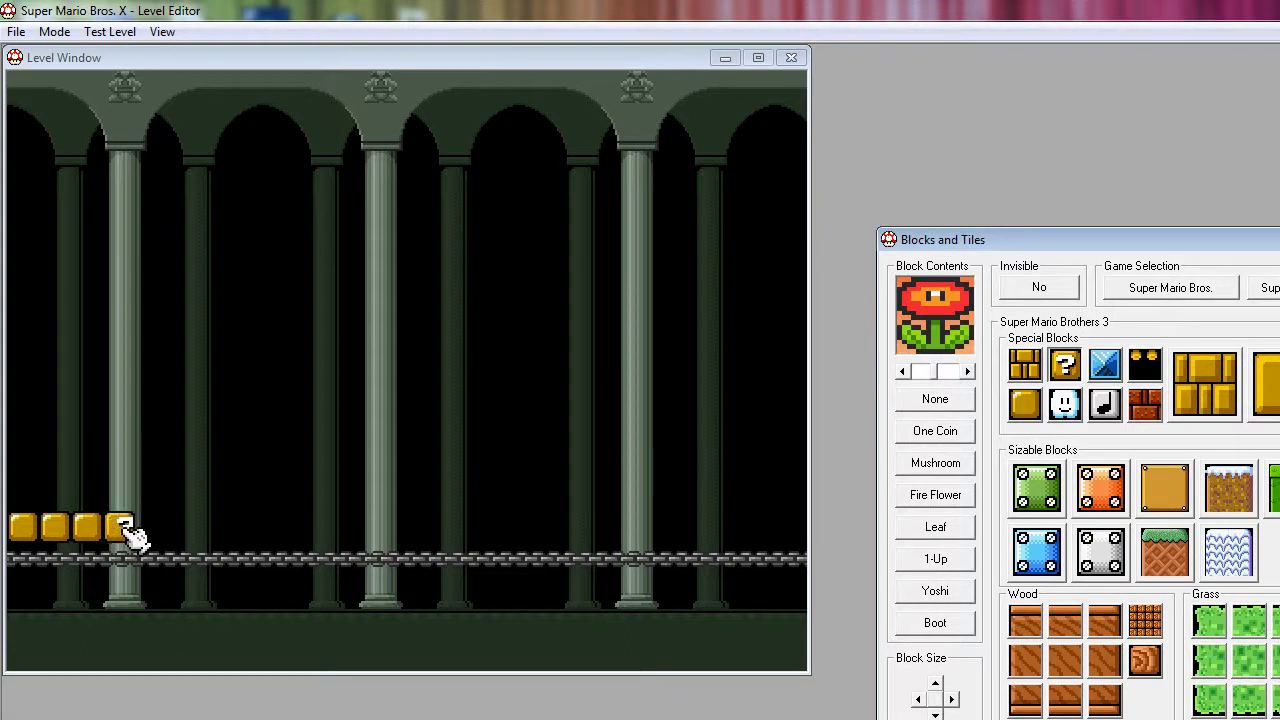
{"action": "left_click", "coordinate": [126, 530]}
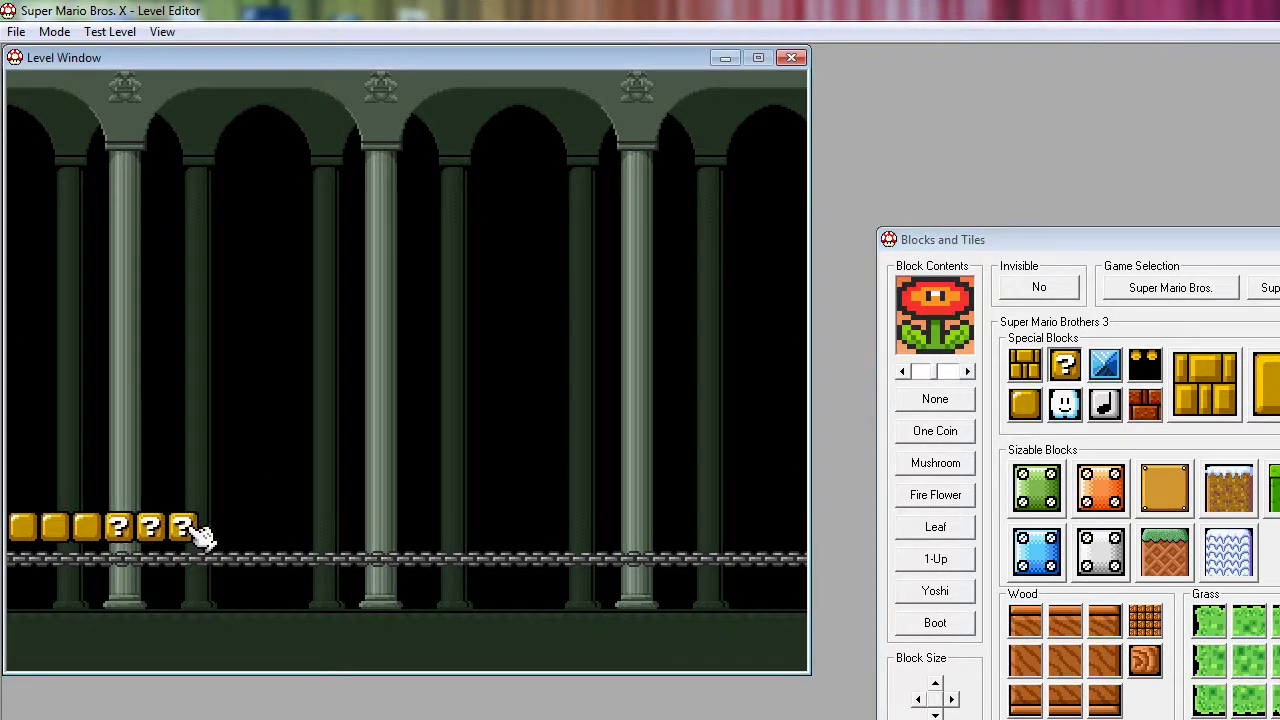
- Extend the row with three empty yellow blocks and build an eight-block column with two stepped platforms beside it
{"action": "left_click", "coordinate": [1032, 401]}
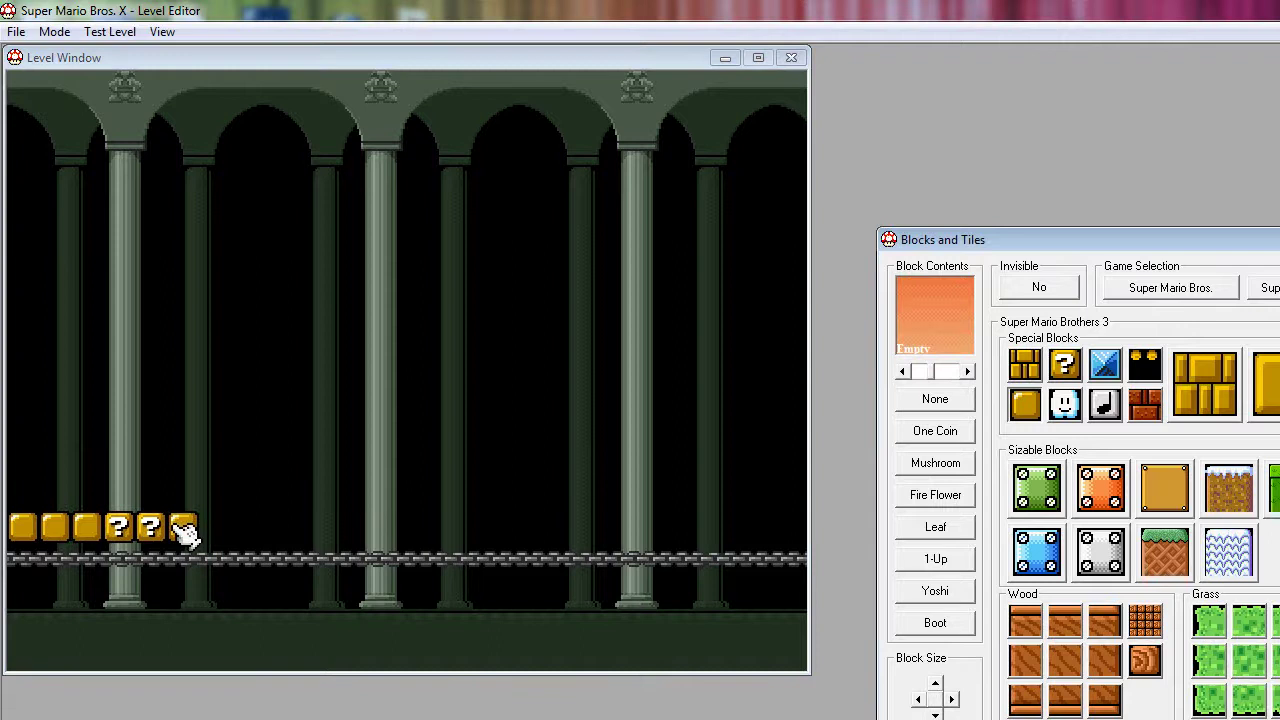
{"action": "left_click_drag", "start_coordinate": [190, 534], "coordinate": [292, 536]}
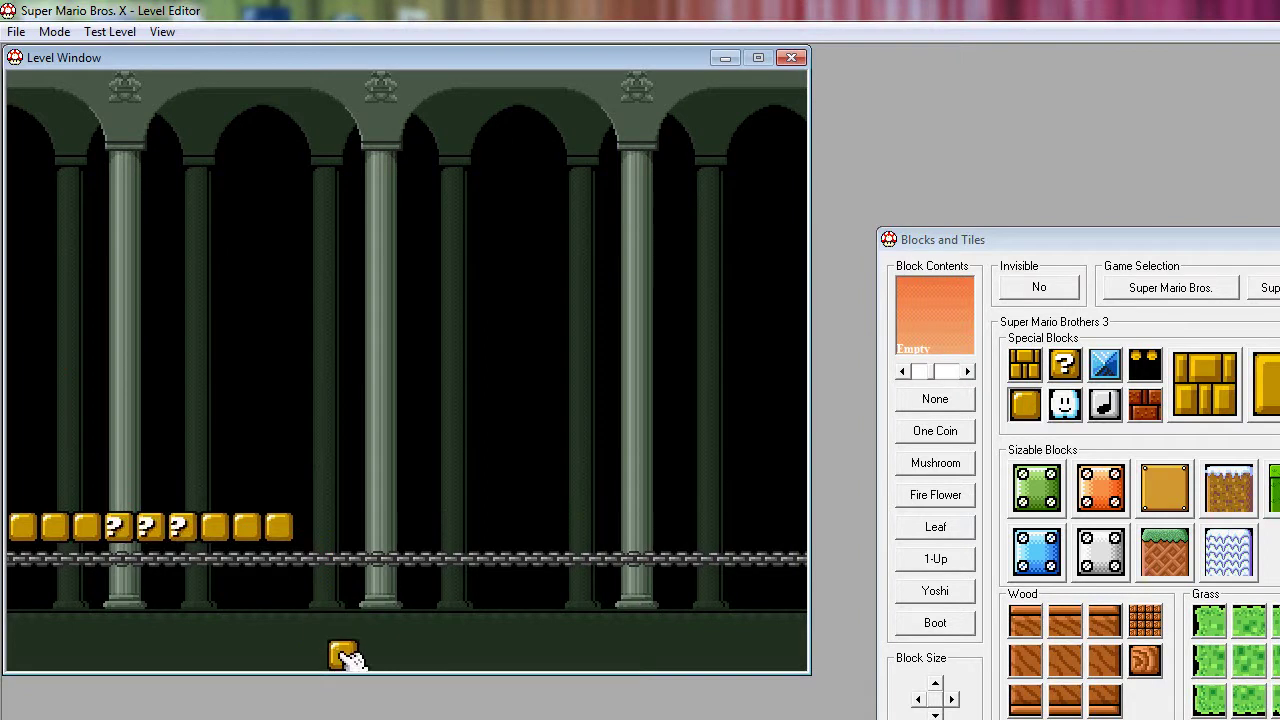
{"action": "mouse_move", "coordinate": [392, 659]}
{"action": "left_mouse_down"}
{"action": "mouse_move", "coordinate": [374, 457]}
{"action": "mouse_move", "coordinate": [214, 464]}
{"action": "left_mouse_up"}
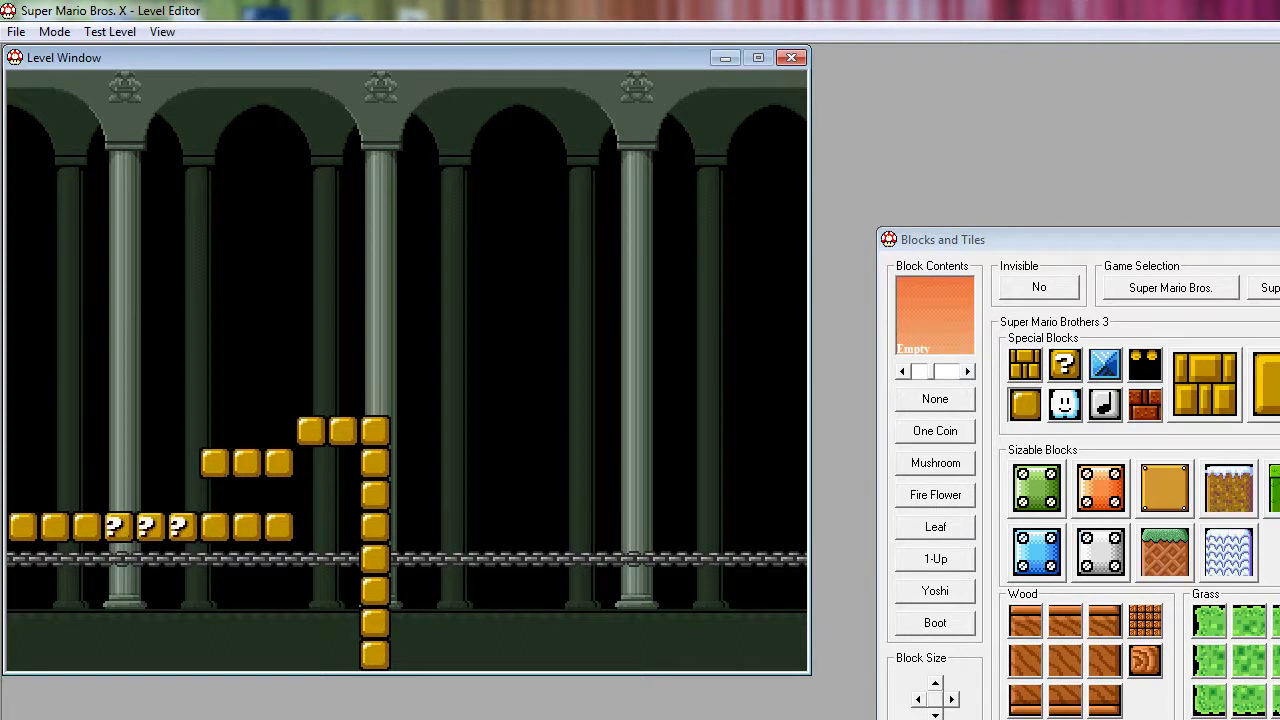
{"action": "right_click", "coordinate": [185, 399]}
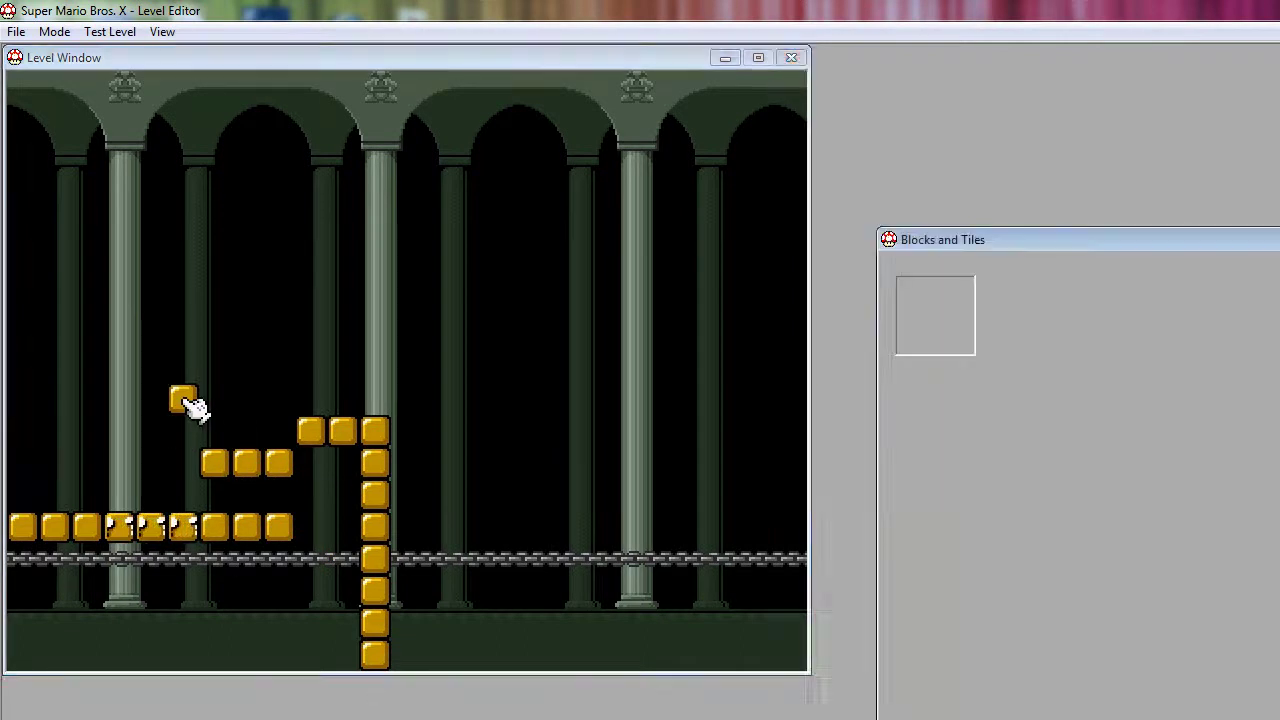
- Remove the three-block lower step platform beside the column
{"action": "right_click", "coordinate": [222, 462]}
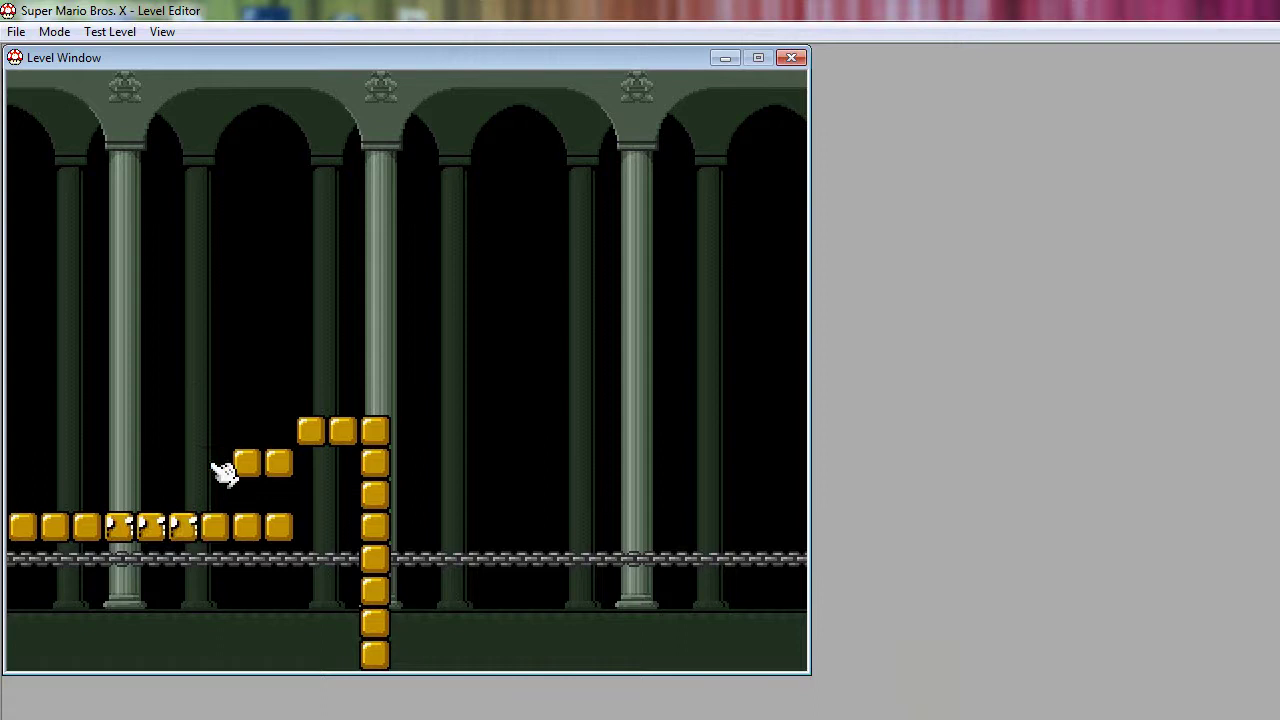
{"action": "right_click", "coordinate": [252, 468]}
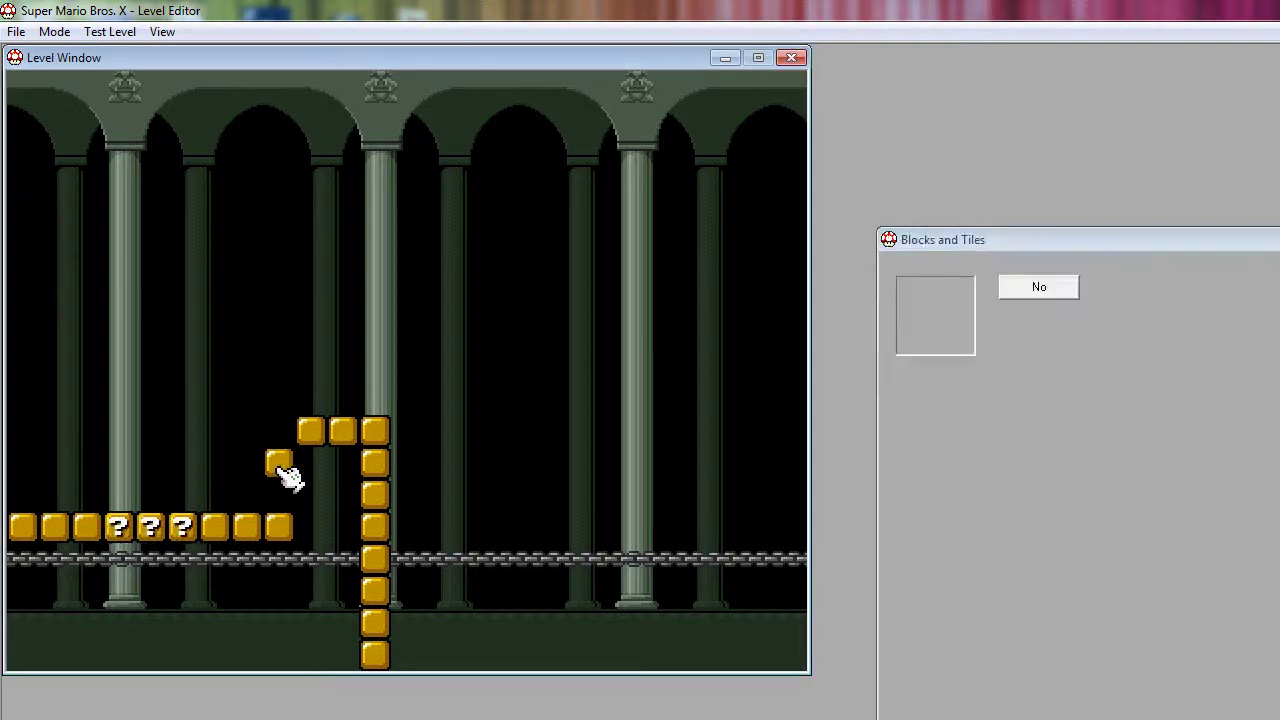
{"action": "right_click", "coordinate": [282, 470]}
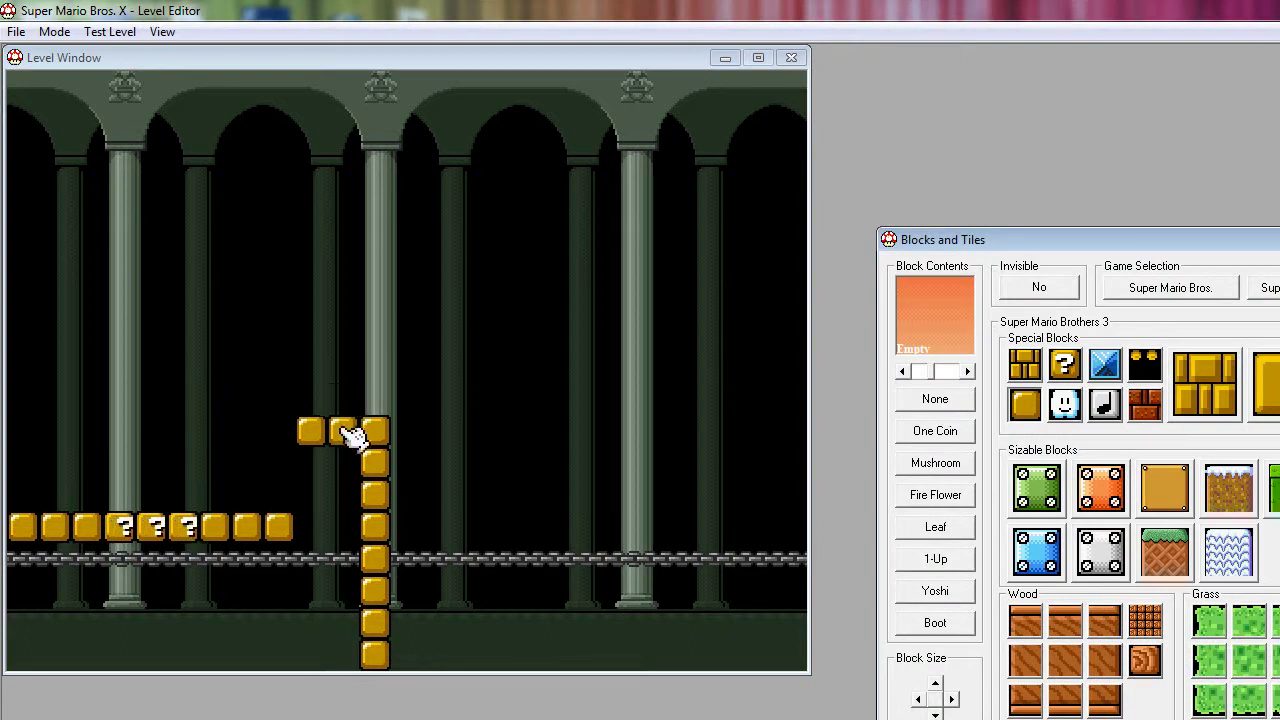
- Extend the platform attached to the column toward the level's left edge with seven empty yellow blocks
{"action": "left_click", "coordinate": [296, 448]}
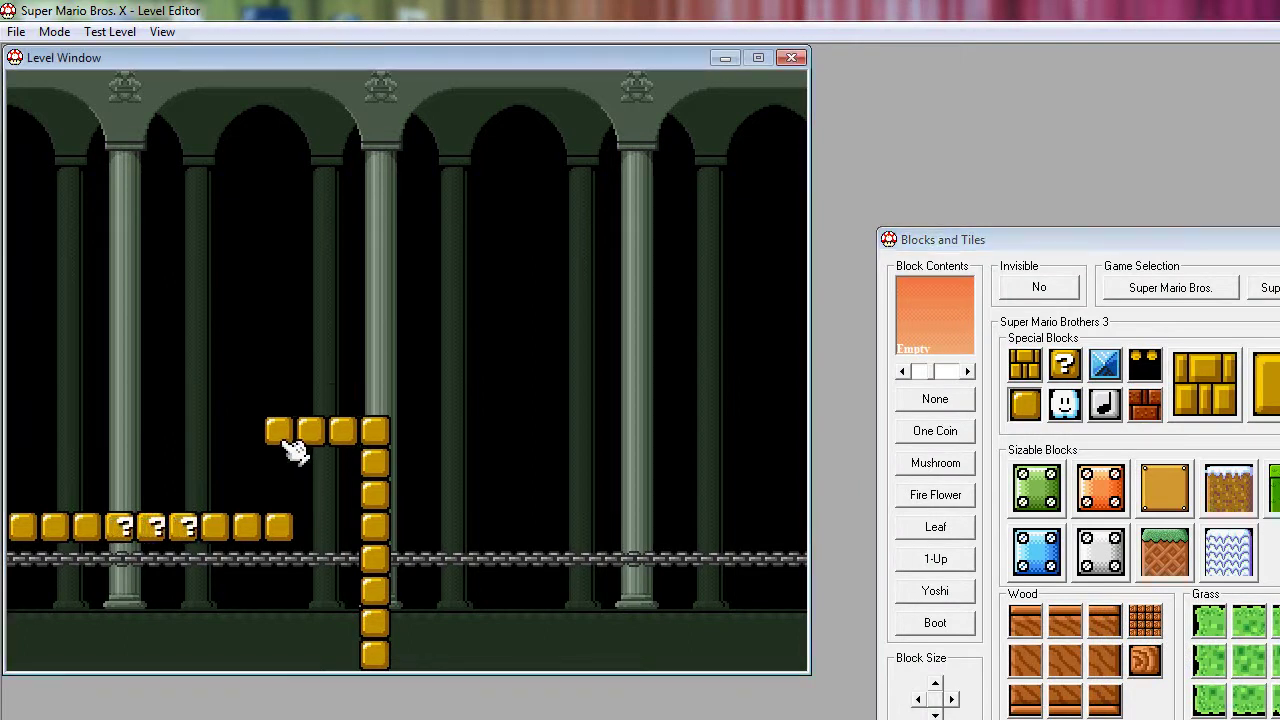
{"action": "left_click", "coordinate": [246, 452]}
{"action": "left_click", "coordinate": [226, 451]}
{"action": "left_click", "coordinate": [196, 451]}
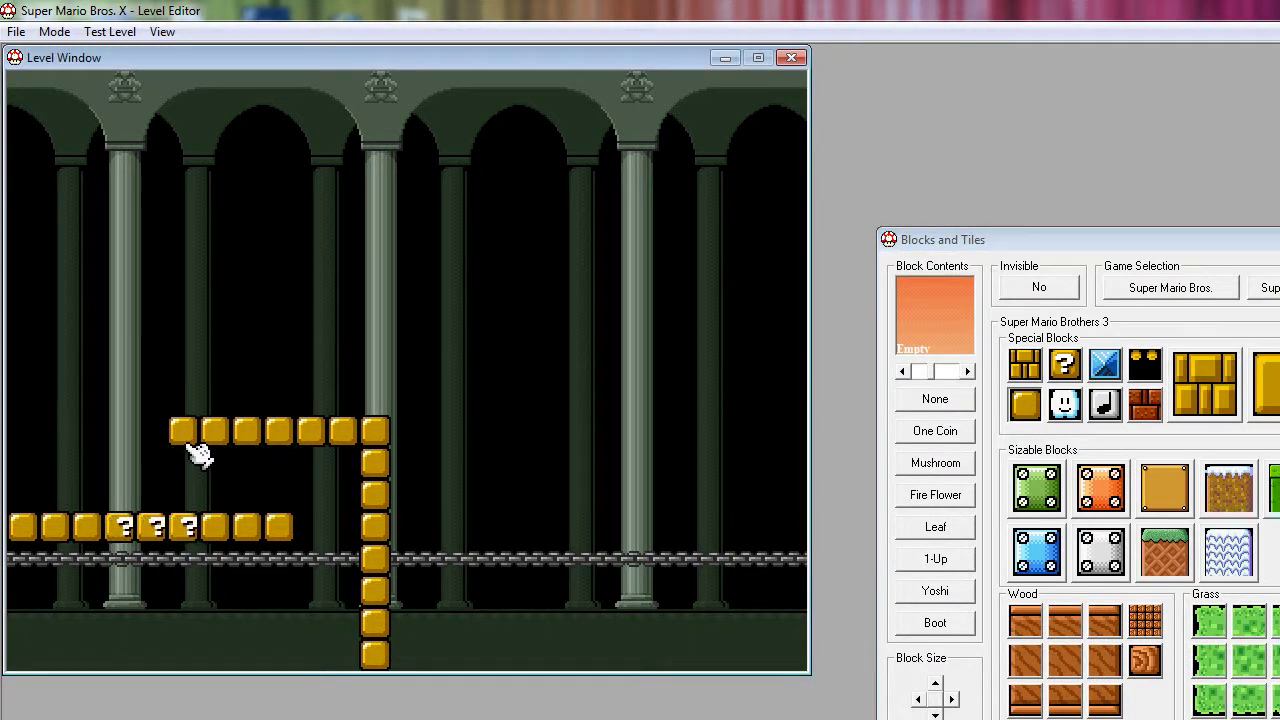
{"action": "left_click", "coordinate": [154, 451]}
{"action": "left_click", "coordinate": [122, 455]}
{"action": "left_click", "coordinate": [104, 452]}
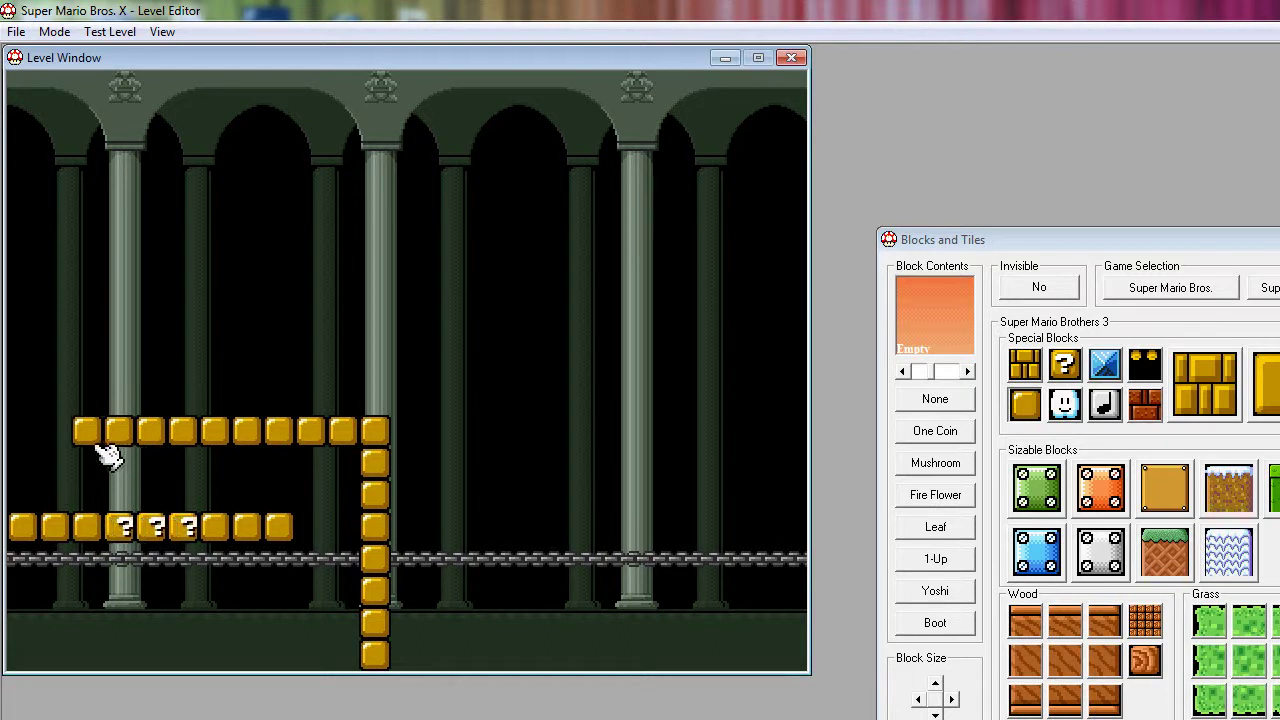
- Place a row of ten empty yellow blocks above the platform, starting at the level's left edge
{"action": "left_click", "coordinate": [40, 345]}
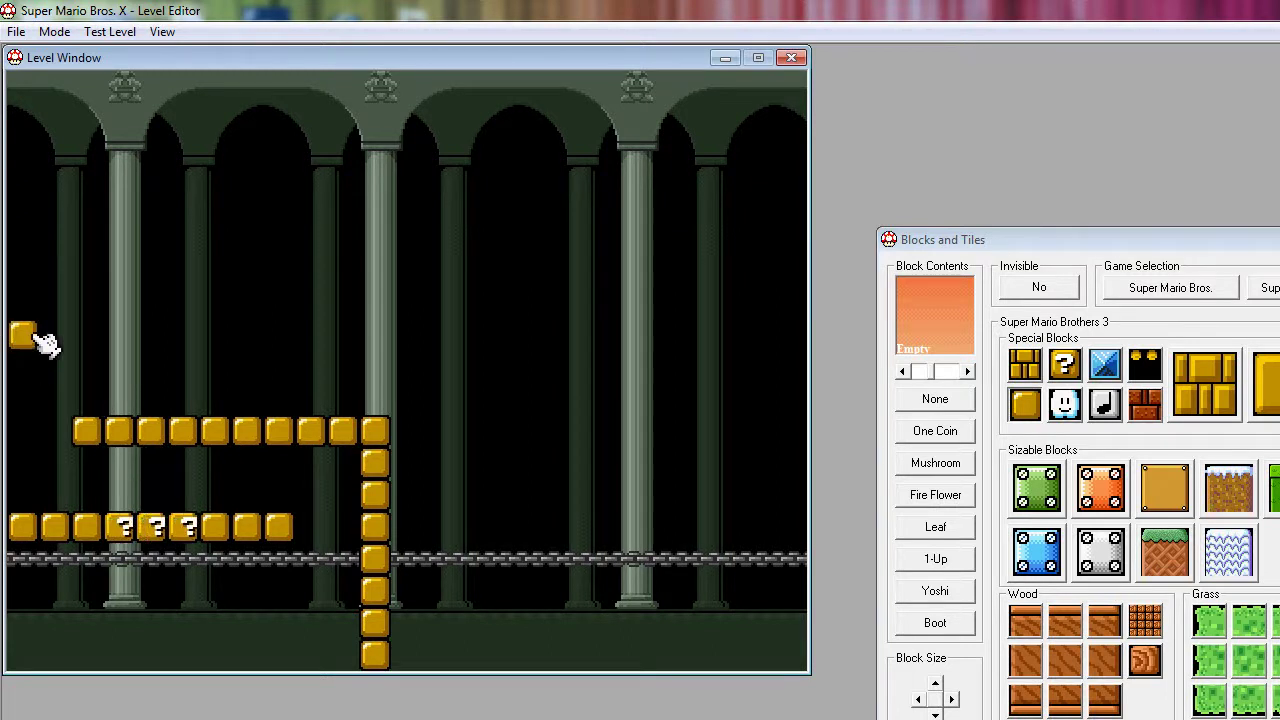
{"action": "left_click", "coordinate": [74, 346]}
{"action": "left_click", "coordinate": [106, 346]}
{"action": "left_click", "coordinate": [140, 350]}
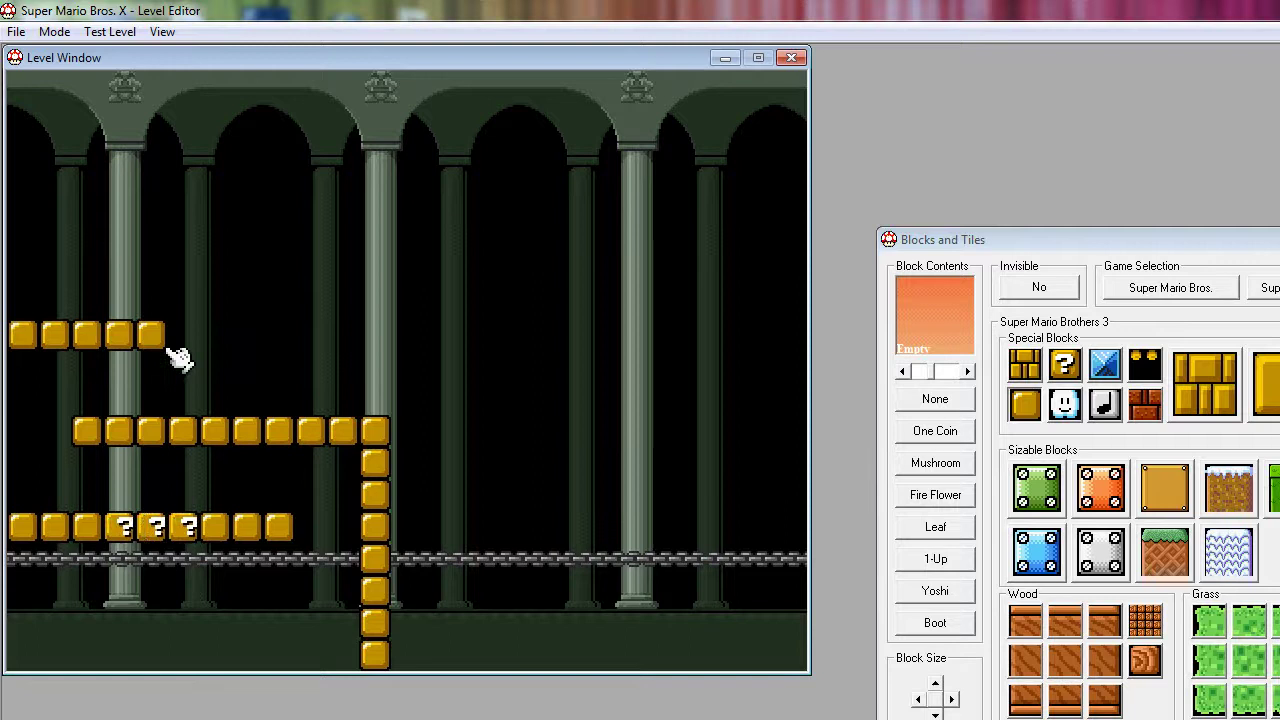
{"action": "left_click", "coordinate": [172, 356]}
{"action": "left_click", "coordinate": [202, 357]}
{"action": "left_click", "coordinate": [234, 360]}
{"action": "left_click", "coordinate": [290, 352]}
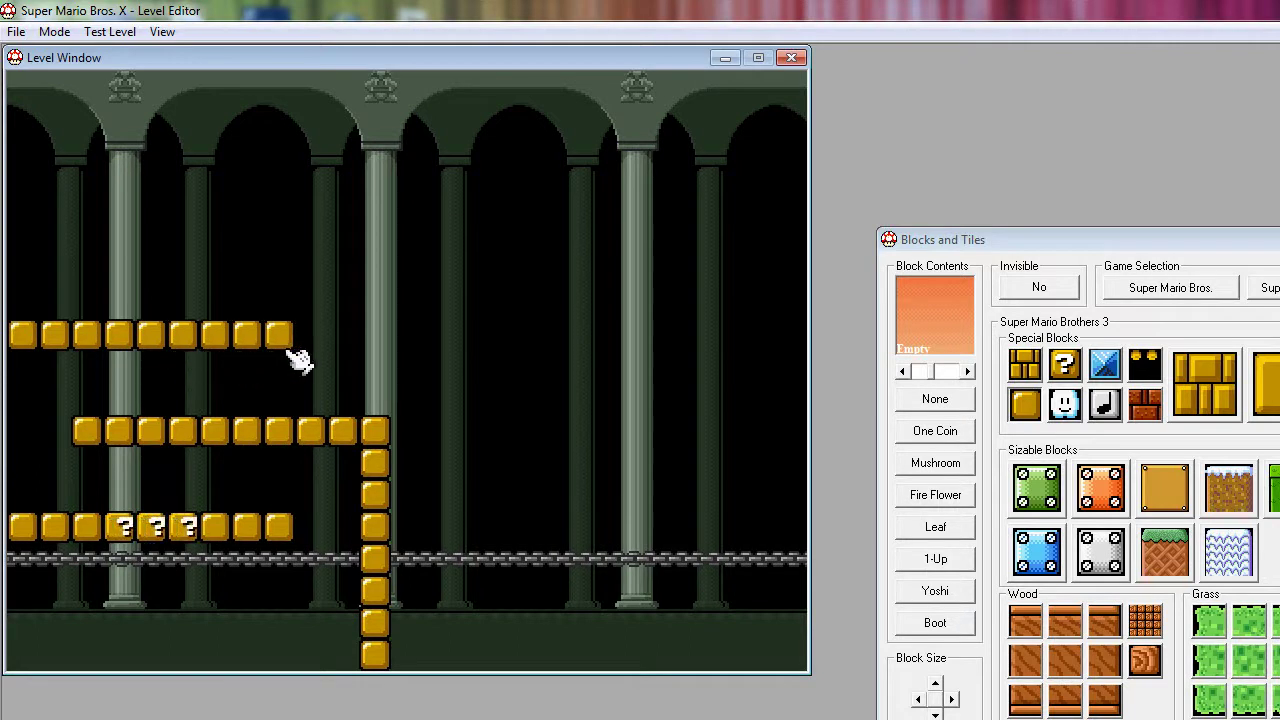
{"action": "left_click", "coordinate": [322, 356]}
- Raise the column by six yellow blocks and remove the block nearest the column from the uppermost row
{"action": "left_click", "coordinate": [376, 404]}
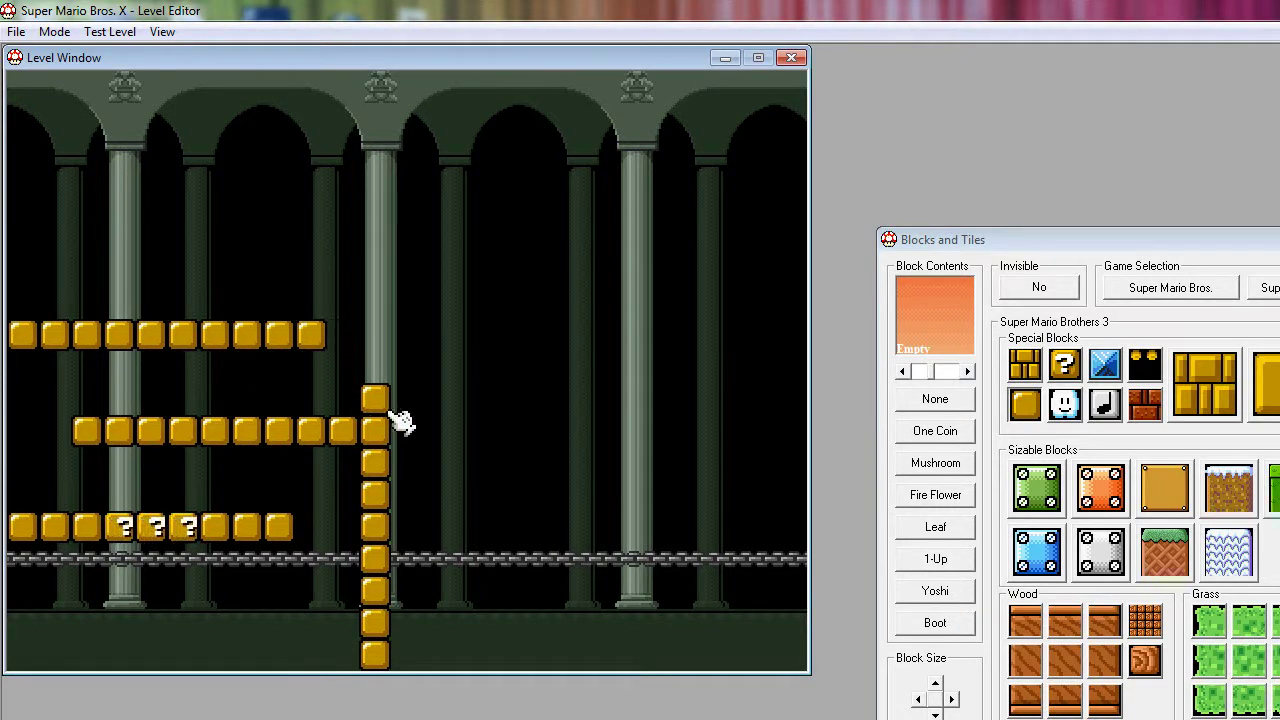
{"action": "left_click", "coordinate": [386, 368]}
{"action": "left_click", "coordinate": [388, 342]}
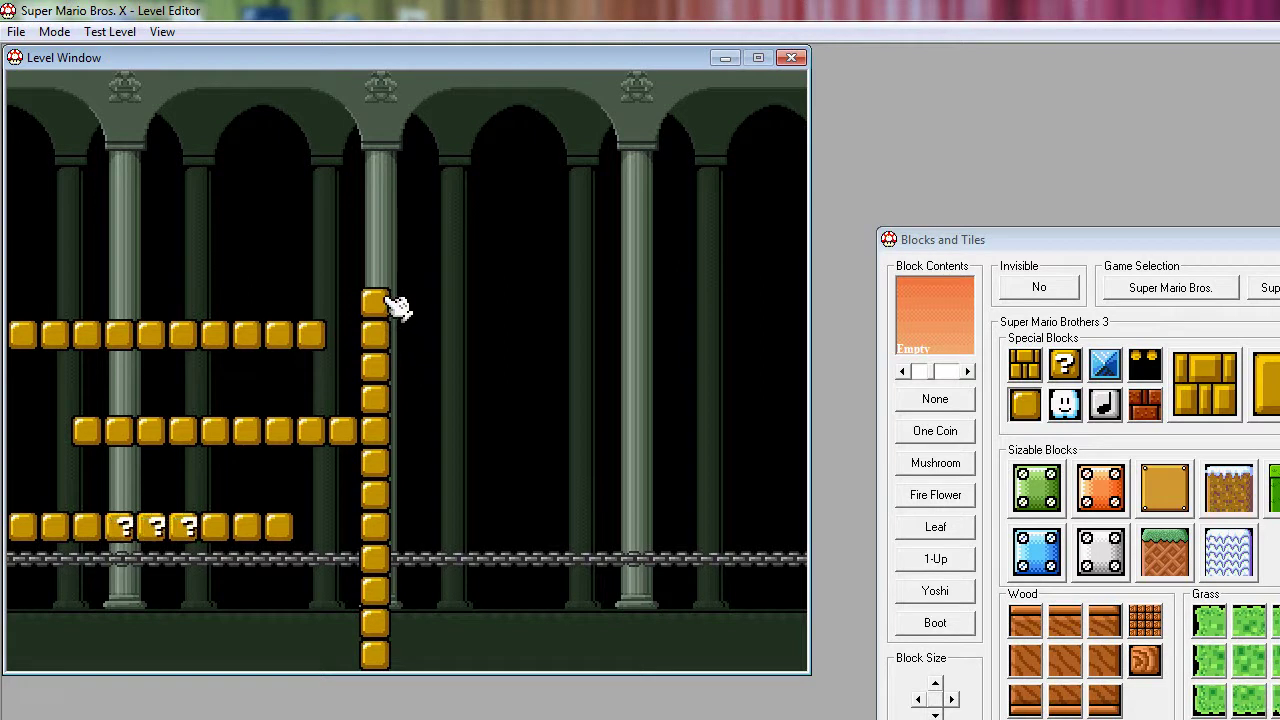
{"action": "left_click", "coordinate": [389, 300]}
{"action": "left_click", "coordinate": [389, 268]}
{"action": "left_click", "coordinate": [389, 245]}
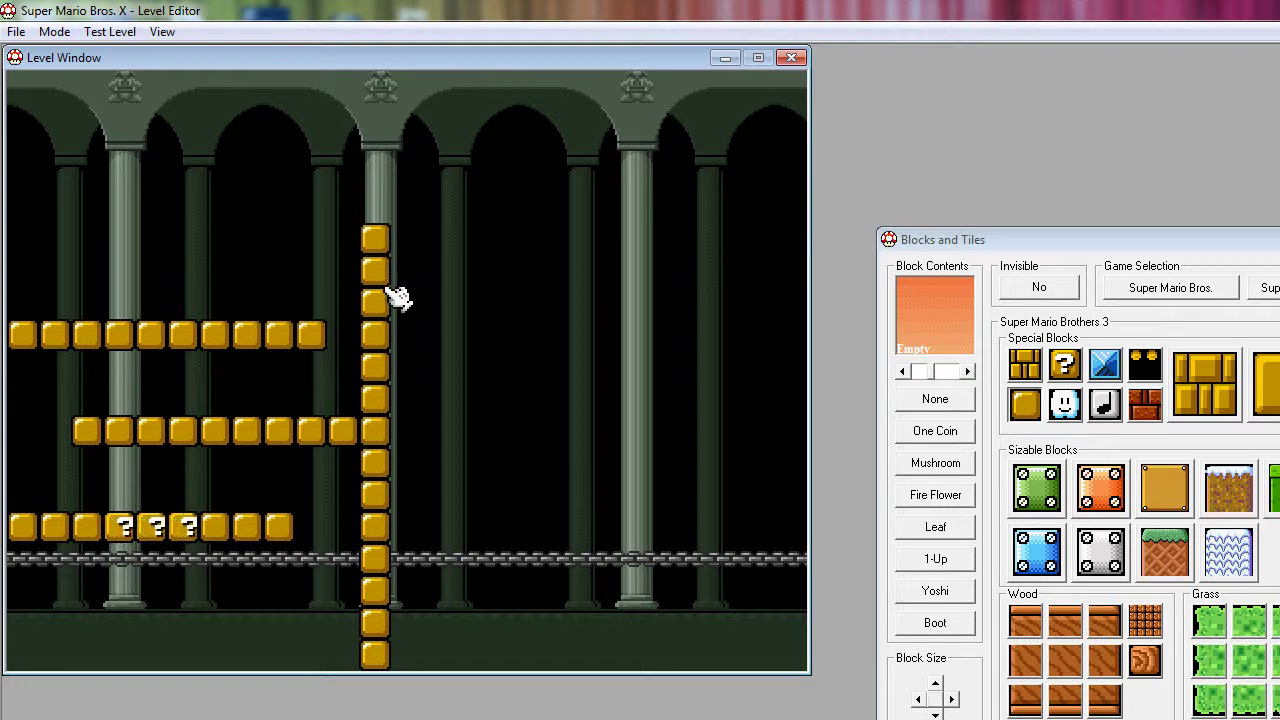
{"action": "right_click", "coordinate": [318, 342]}
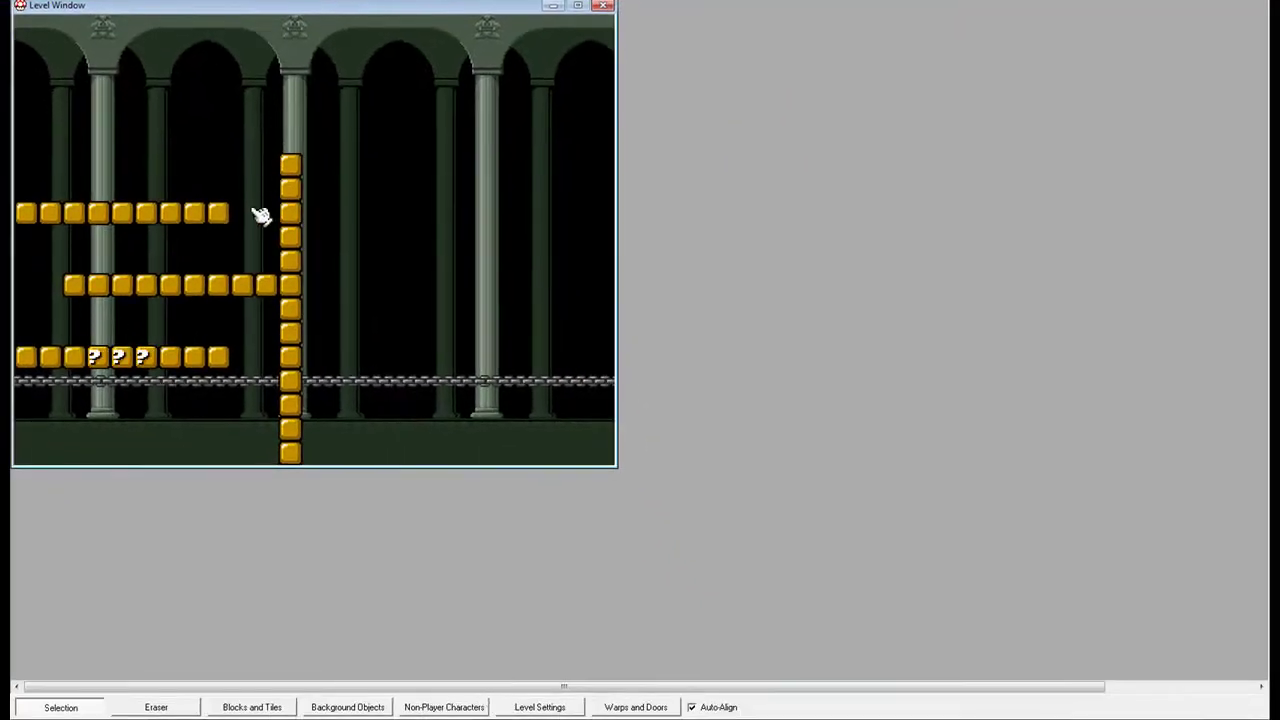
- Add a row of nine empty yellow blocks running from the column's top toward the level's left edge
{"action": "left_click", "coordinate": [375, 712]}
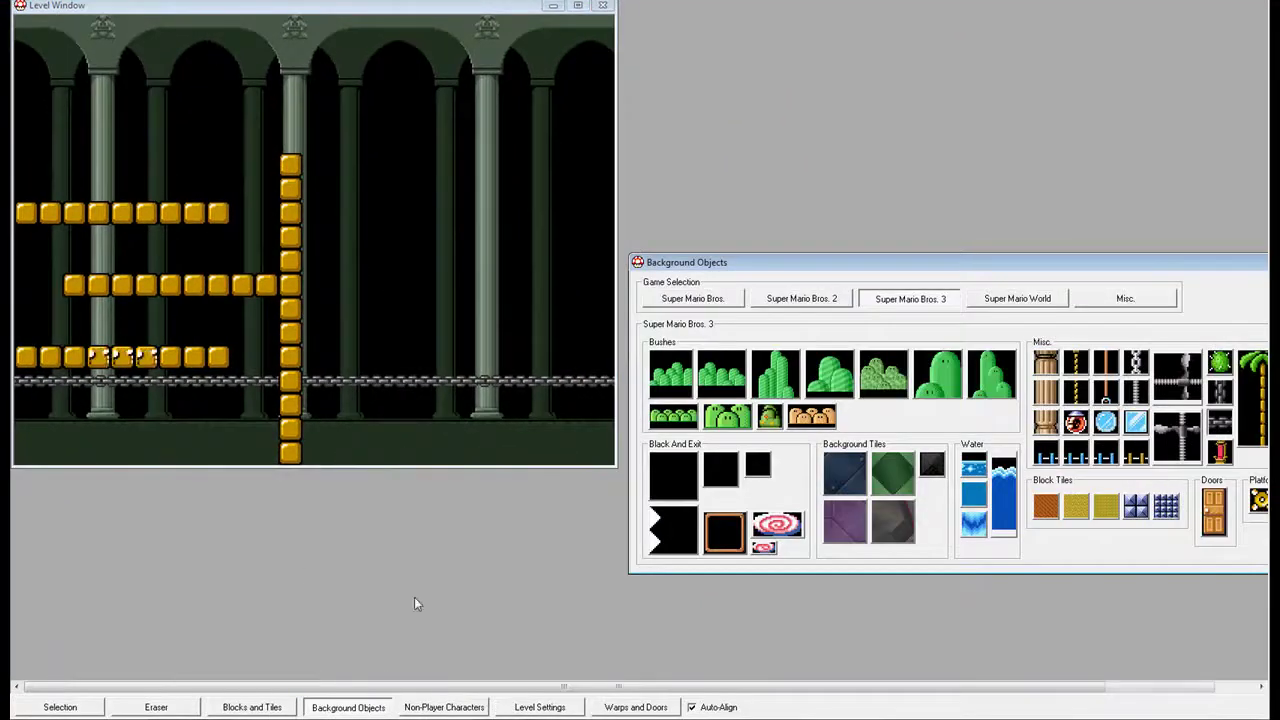
{"action": "left_click", "coordinate": [266, 707]}
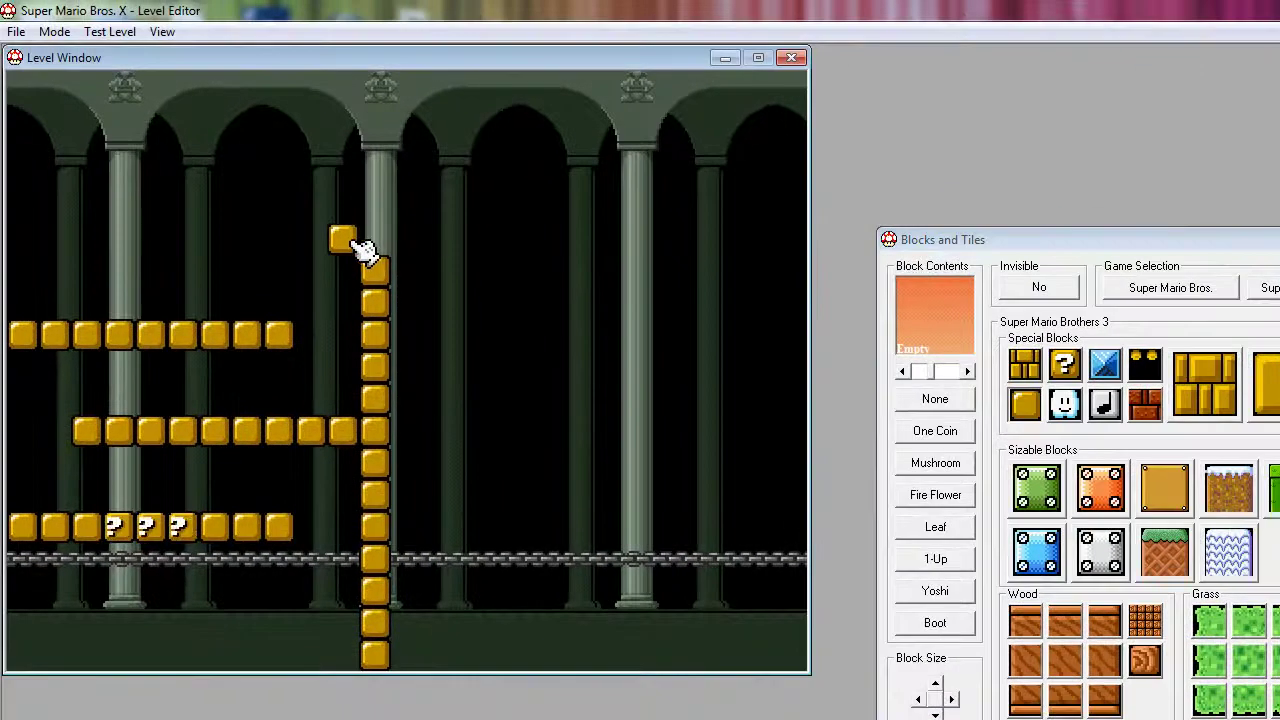
{"action": "left_click_drag", "start_coordinate": [340, 252], "coordinate": [110, 264]}
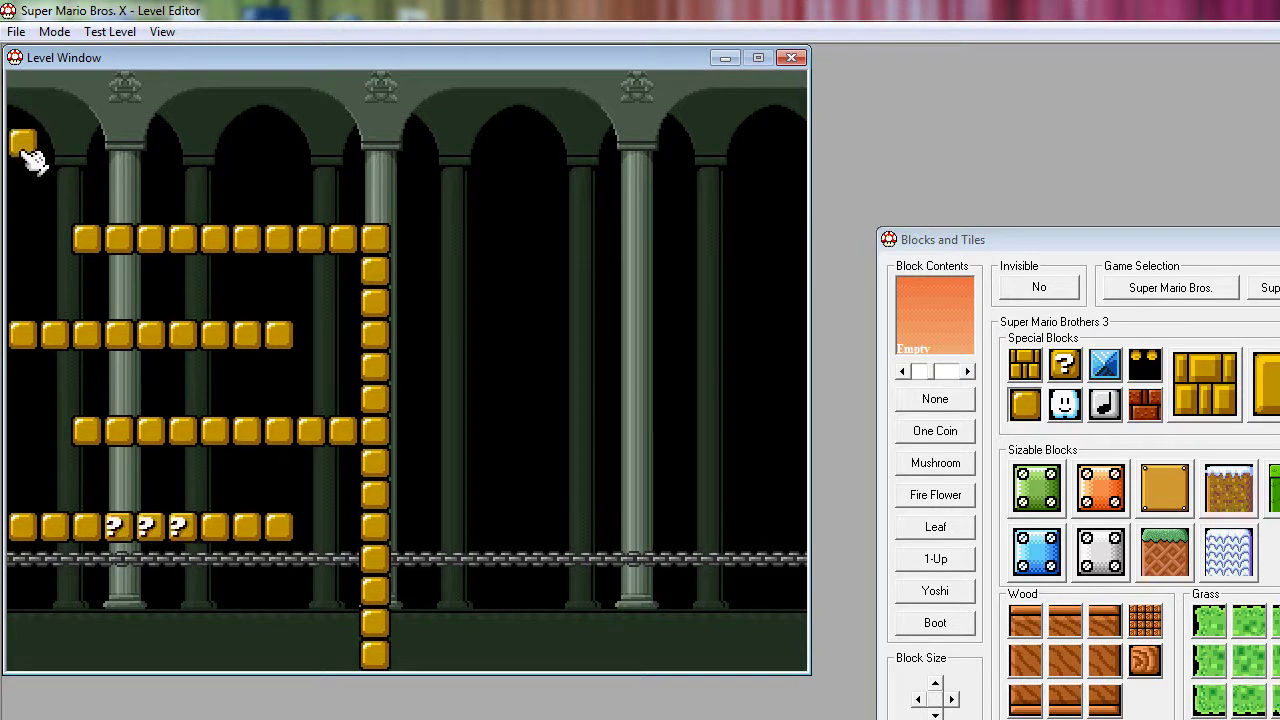
- Build a 15-block top row with a second column descending from its end and bulging outward midway, removing the two extra blocks beside its lower part
{"action": "mouse_move", "coordinate": [30, 158]}
{"action": "left_mouse_down"}
{"action": "mouse_move", "coordinate": [60, 145]}
{"action": "mouse_move", "coordinate": [330, 172]}
{"action": "mouse_move", "coordinate": [485, 168]}
{"action": "mouse_move", "coordinate": [500, 597]}
{"action": "left_mouse_up"}
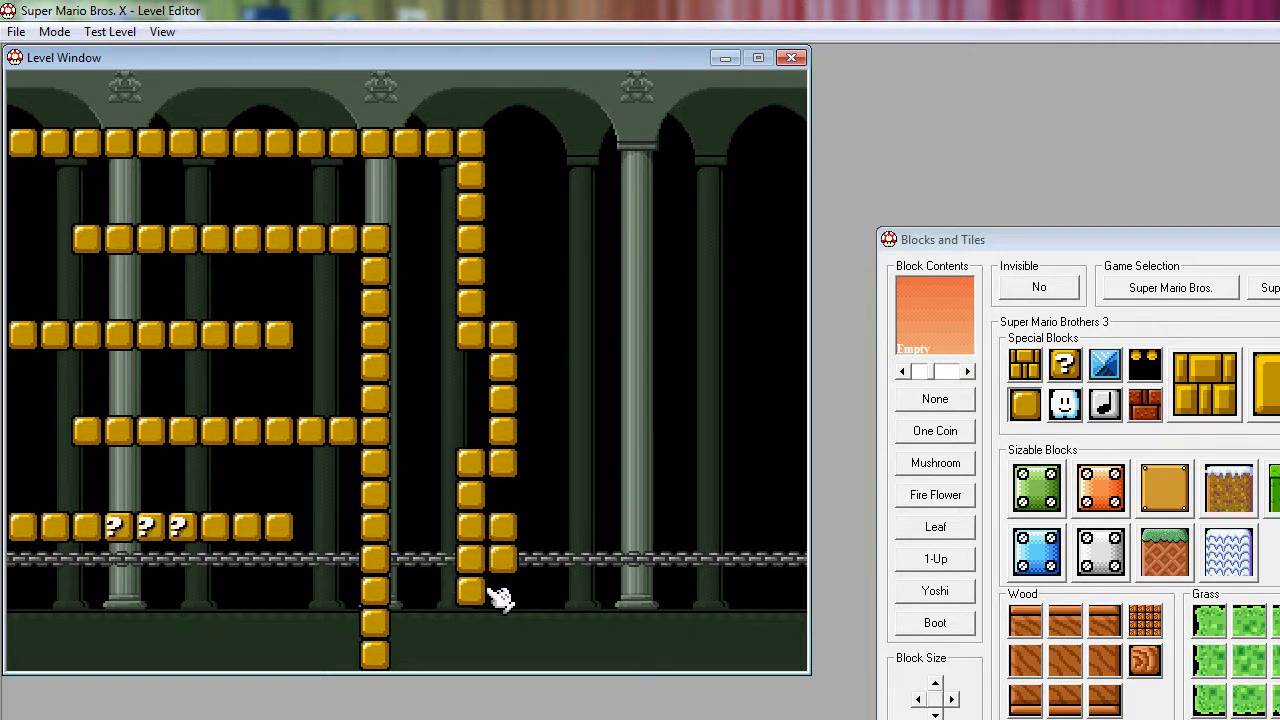
{"action": "right_click", "coordinate": [508, 530]}
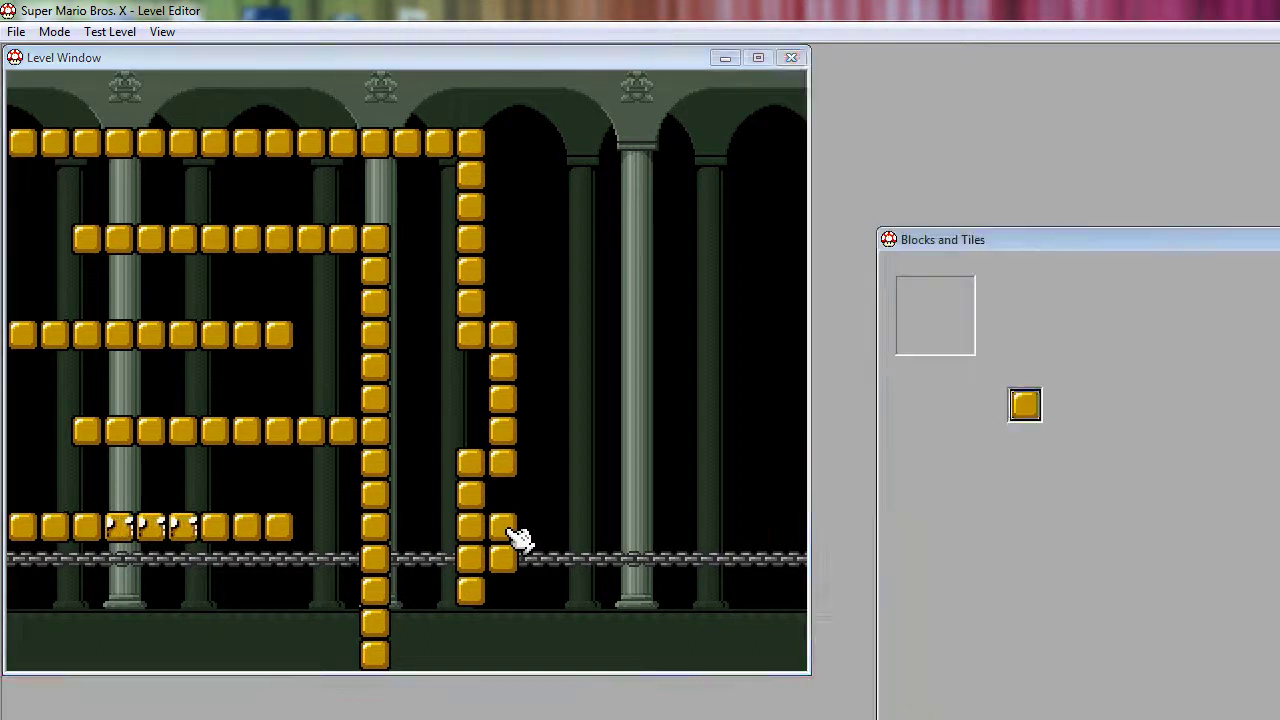
{"action": "left_click", "coordinate": [508, 530]}
{"action": "left_click", "coordinate": [508, 558]}
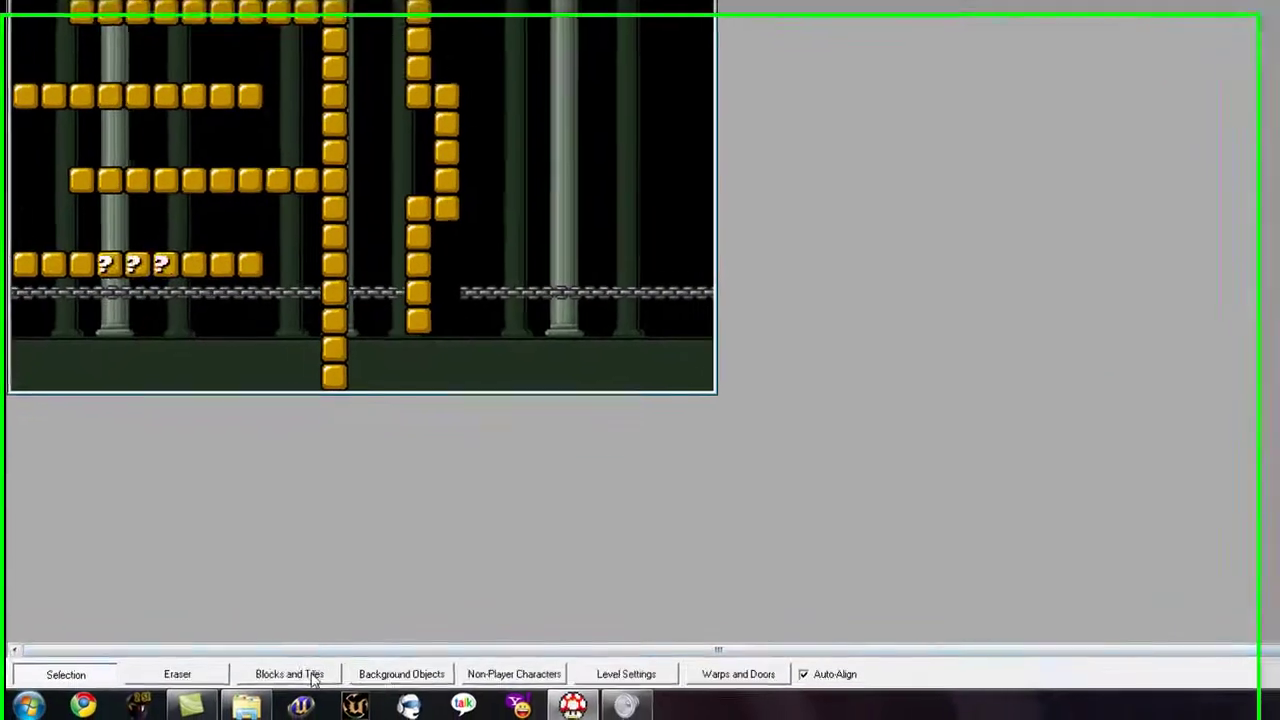
- Place a green SMB3 piranha plant at the bottom of the level below the third light pillar
{"action": "left_click", "coordinate": [573, 668]}
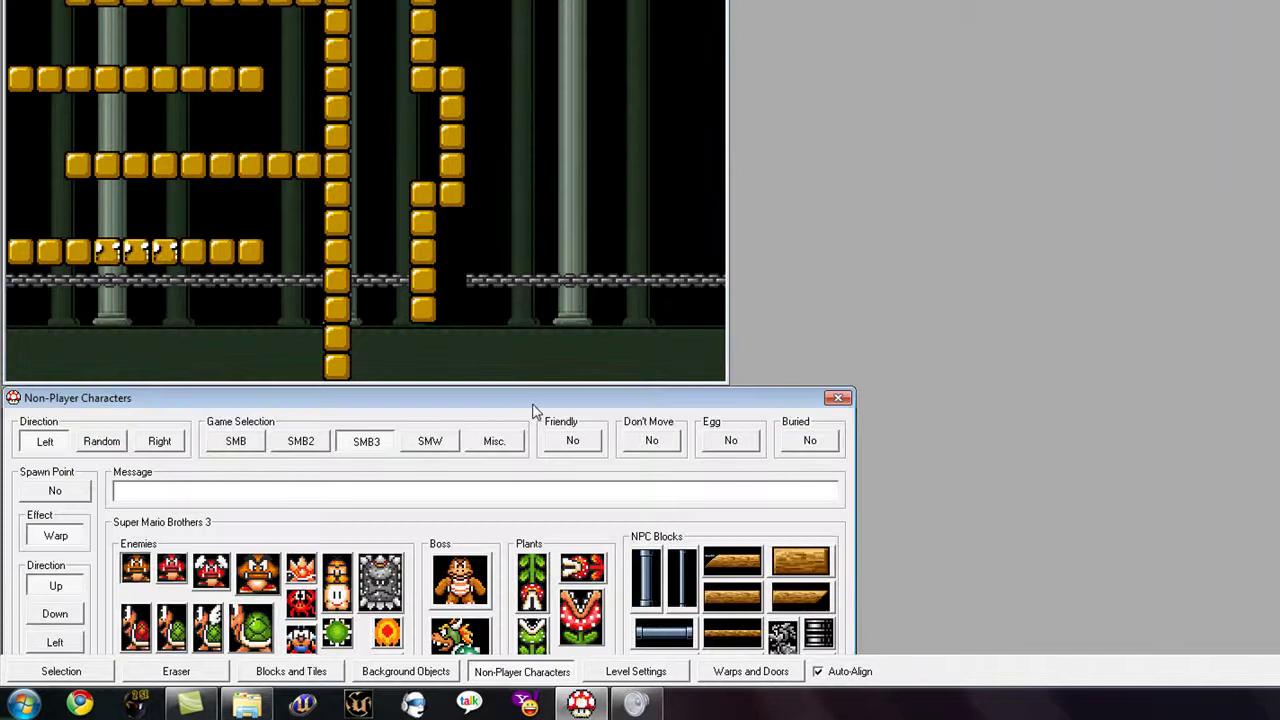
{"action": "left_click_drag", "start_coordinate": [535, 410], "coordinate": [1250, 80]}
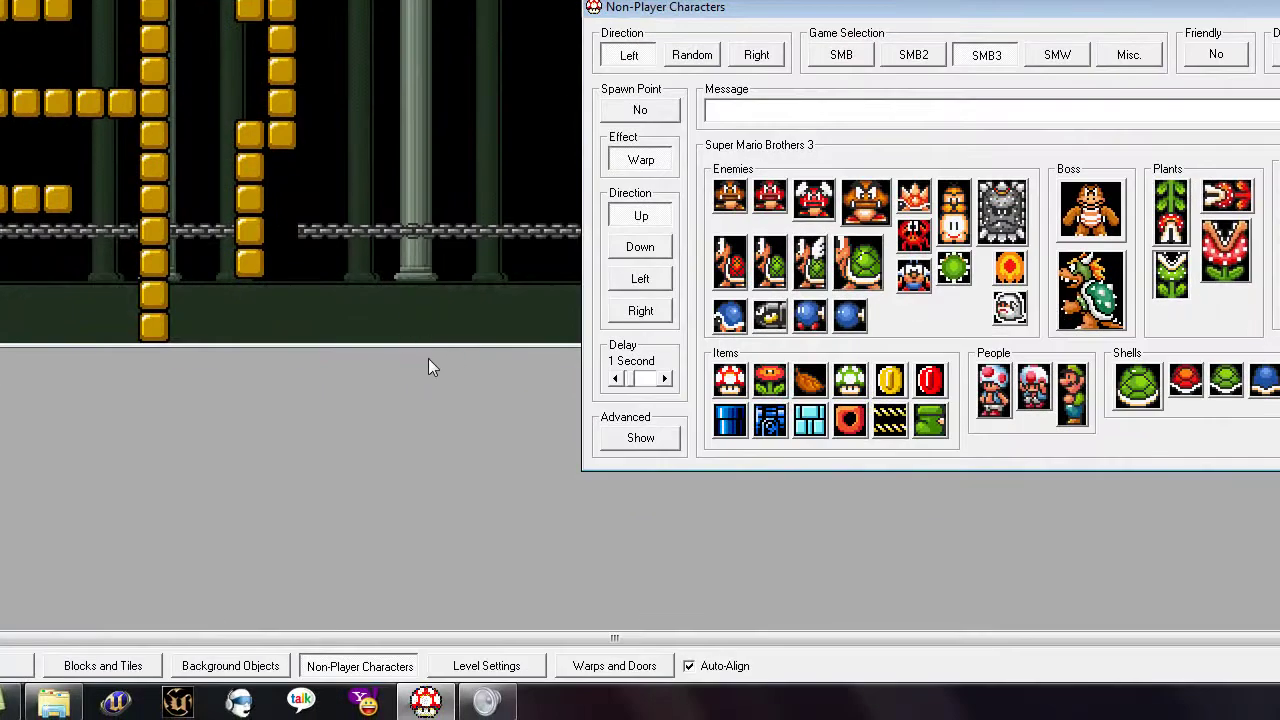
{"action": "left_click", "coordinate": [426, 320]}
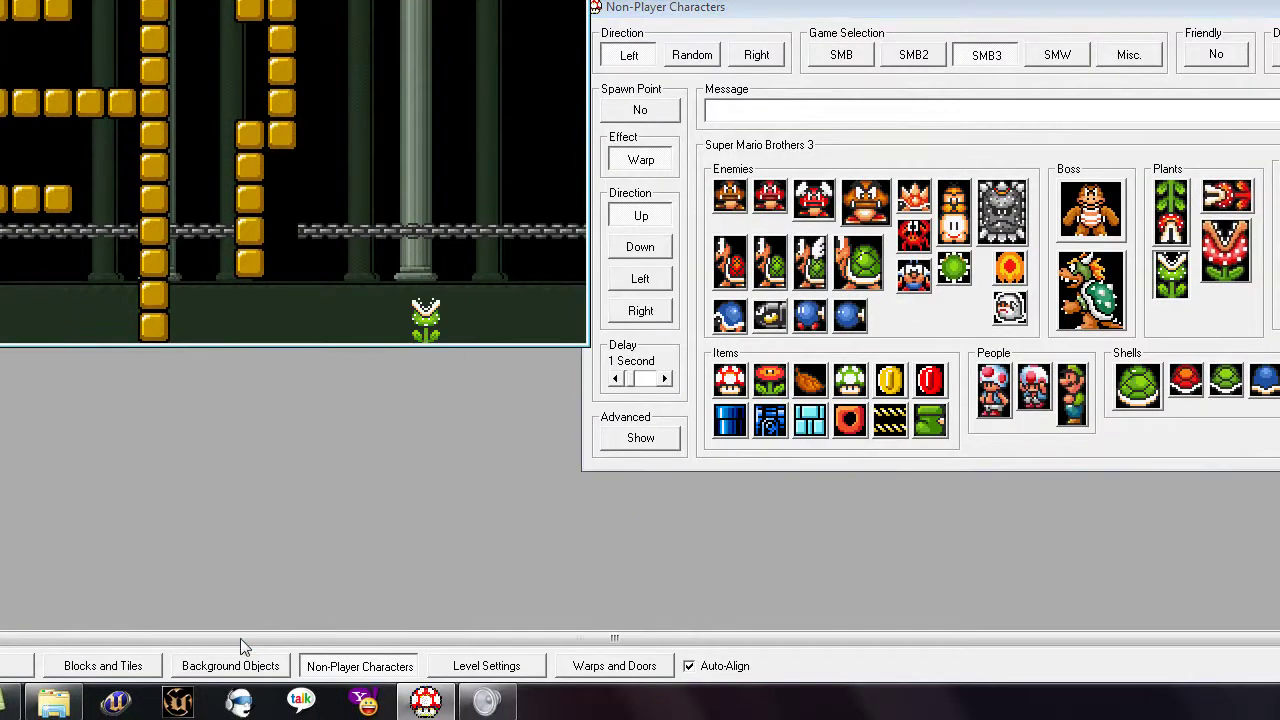
{"action": "left_click", "coordinate": [128, 665]}
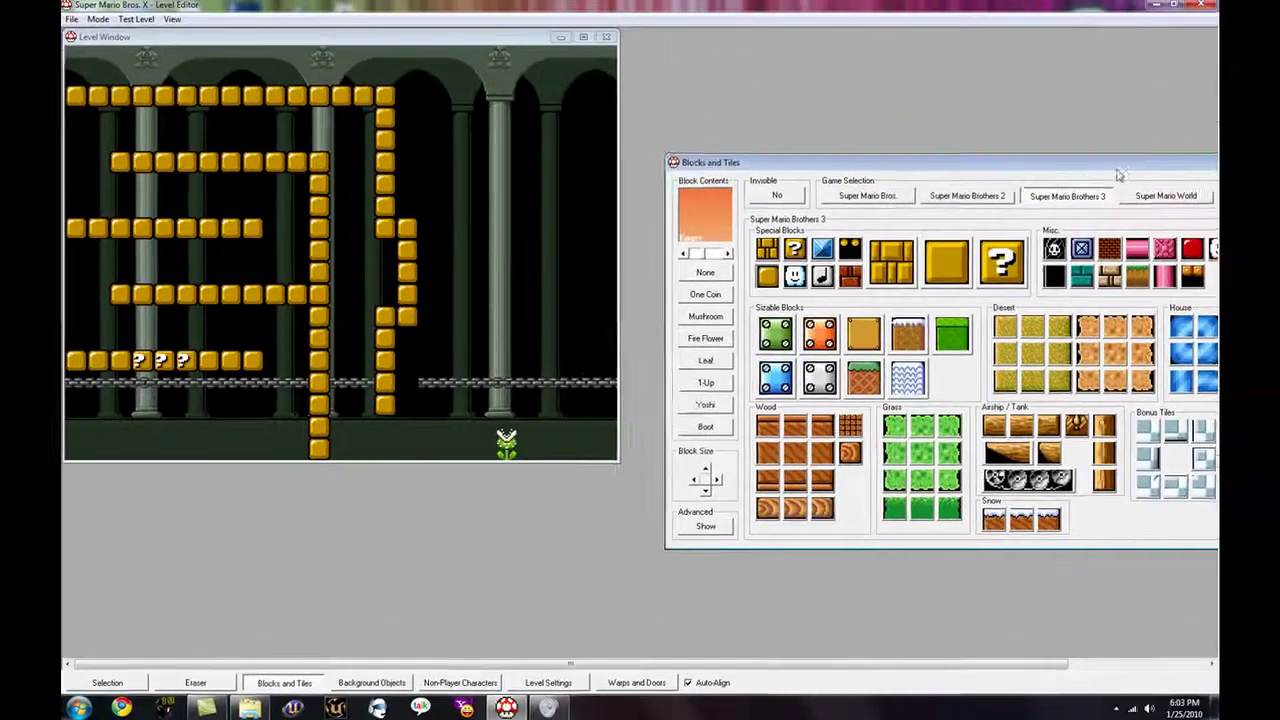
{"action": "left_click_drag", "start_coordinate": [1120, 174], "coordinate": [955, 114]}
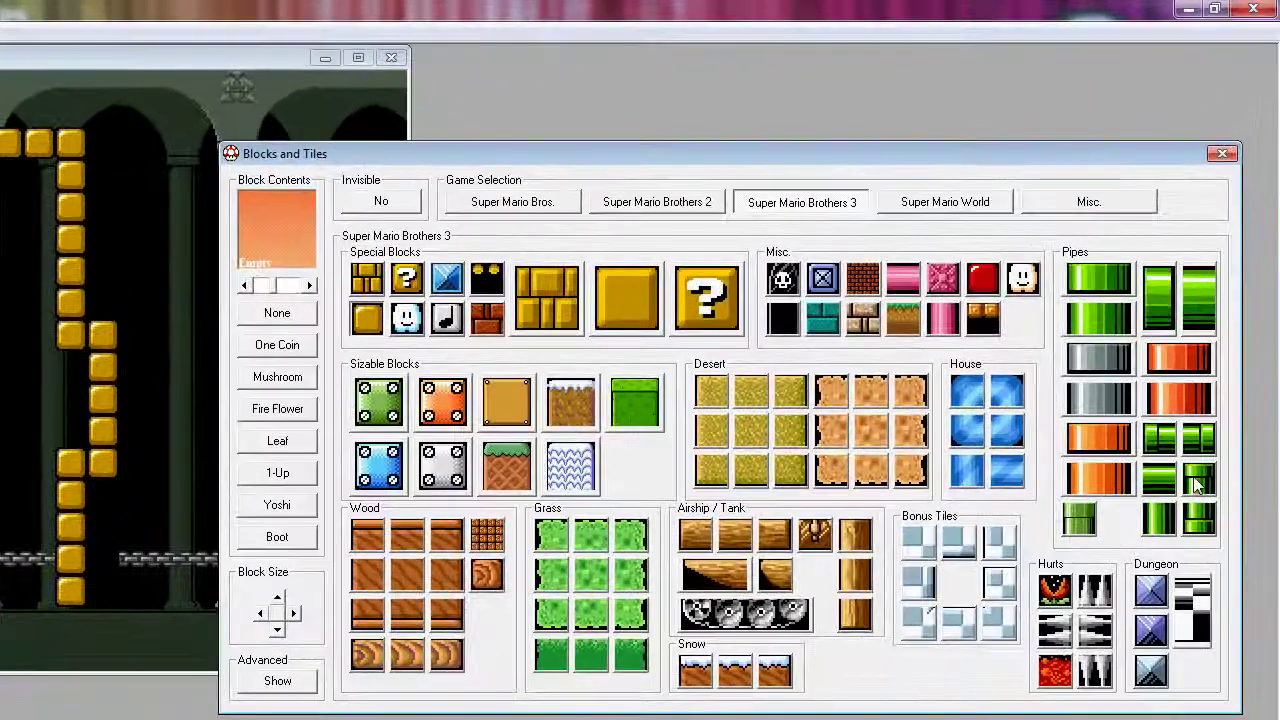
{"action": "left_click", "coordinate": [1199, 480]}
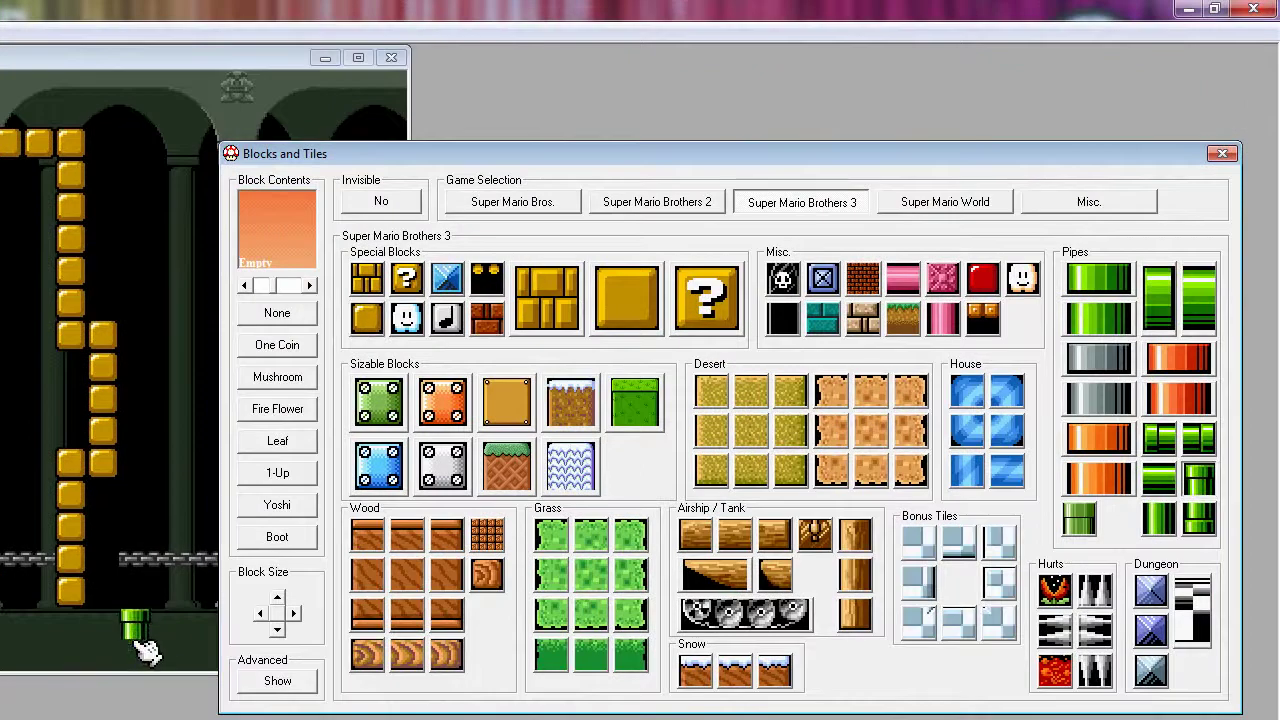
{"action": "left_click_drag", "start_coordinate": [566, 151], "coordinate": [384, 166]}
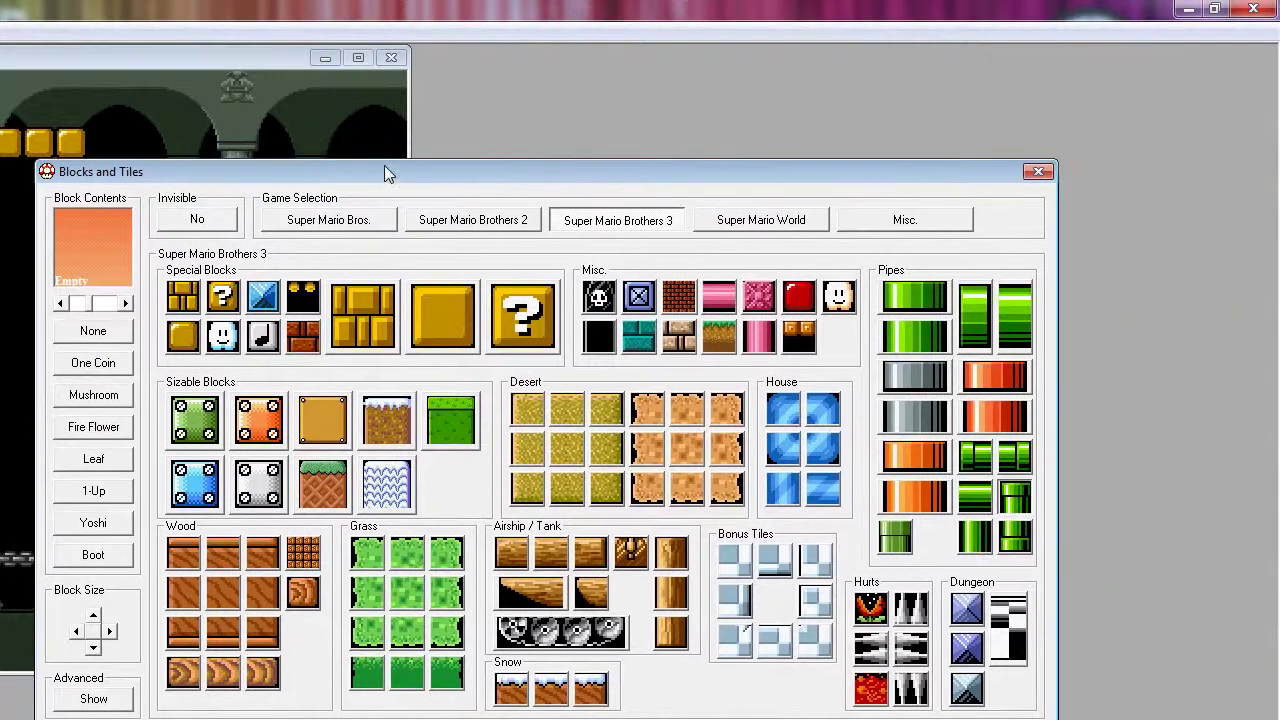
{"action": "left_click_drag", "start_coordinate": [489, 173], "coordinate": [1277, 207]}
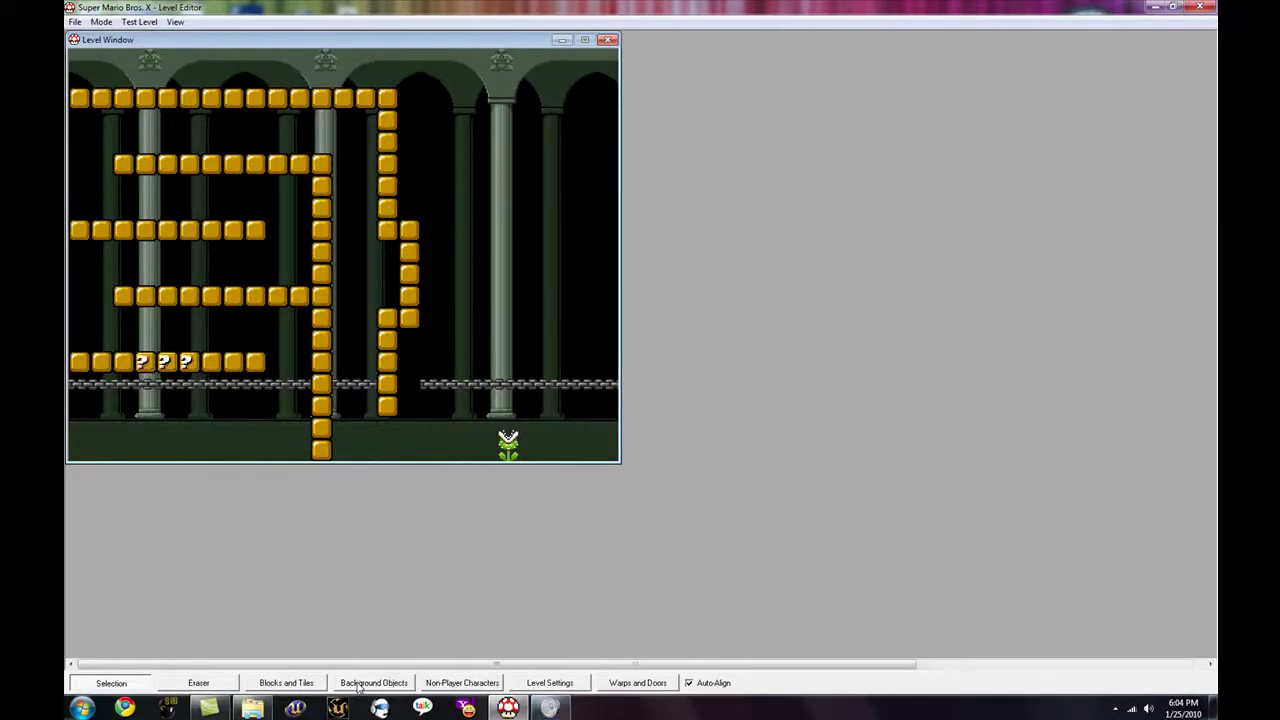
{"action": "left_click", "coordinate": [358, 683]}
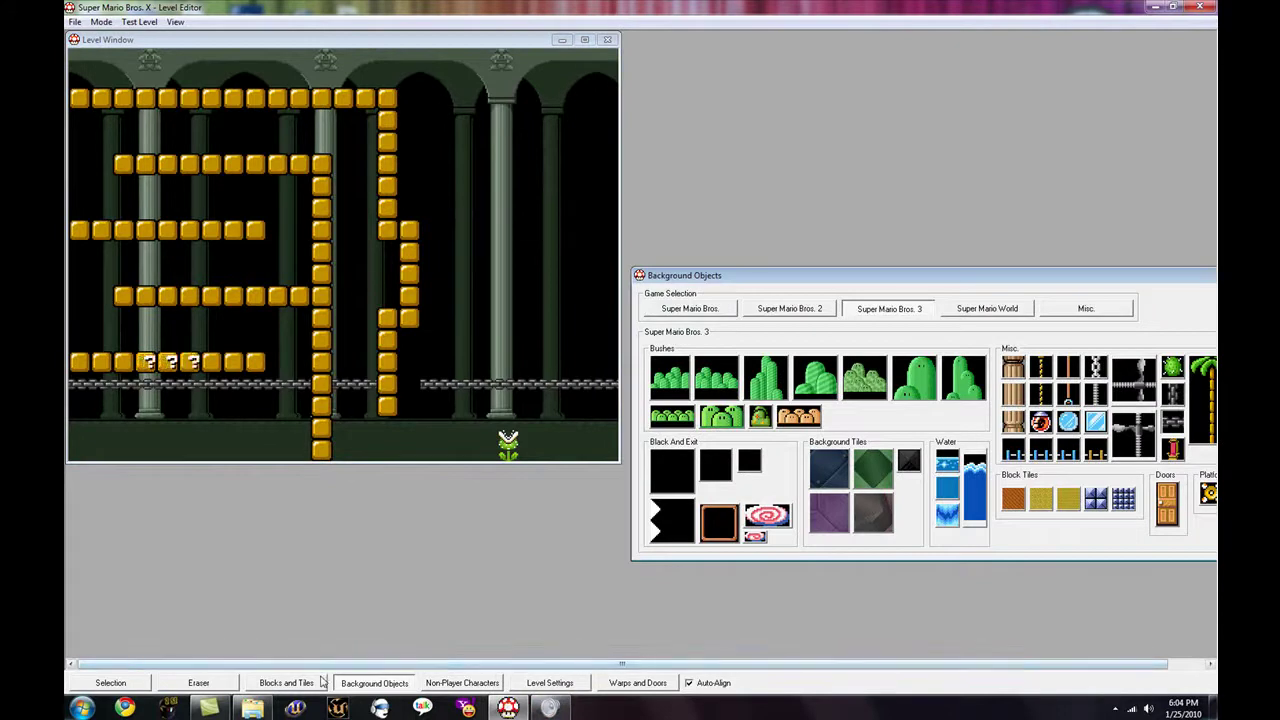
- Stack three large green Super Mario Brothers 3 pipe pieces into a vertical pipe above the piranha plant
{"action": "left_click", "coordinate": [288, 683]}
{"action": "left_click_drag", "start_coordinate": [1133, 141], "coordinate": [519, 192]}
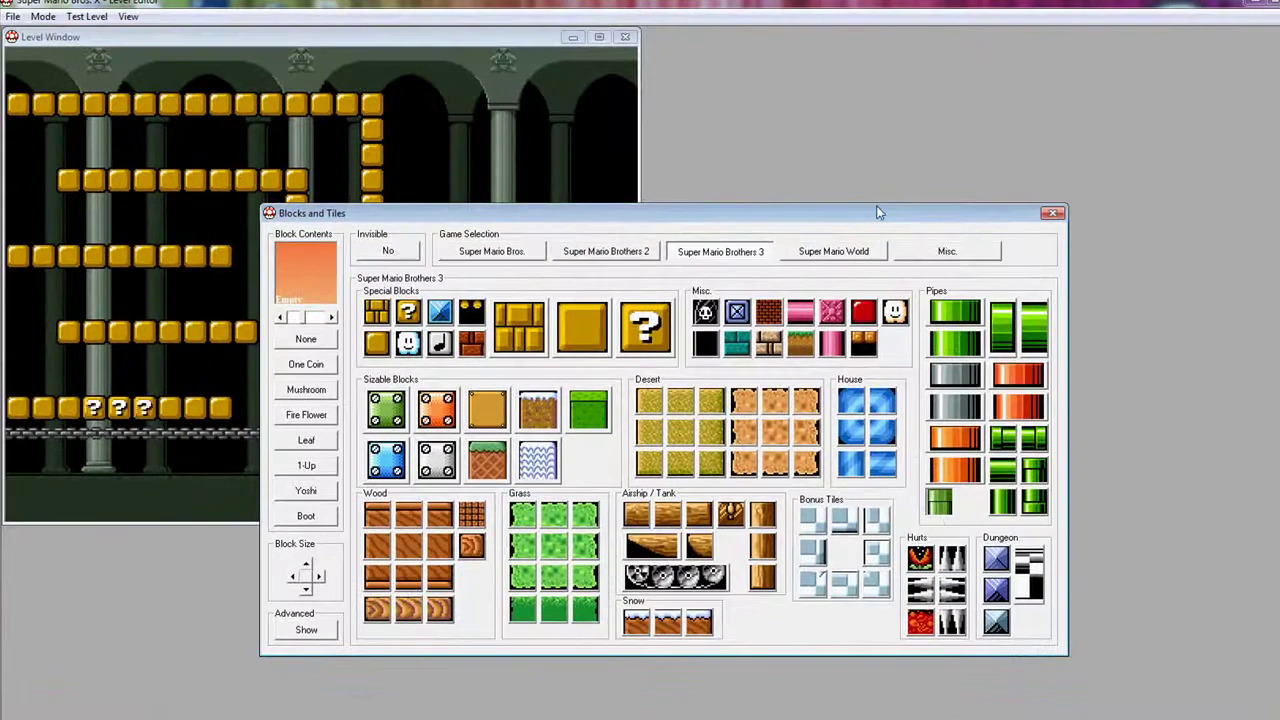
{"action": "left_click_drag", "start_coordinate": [880, 212], "coordinate": [1279, 205]}
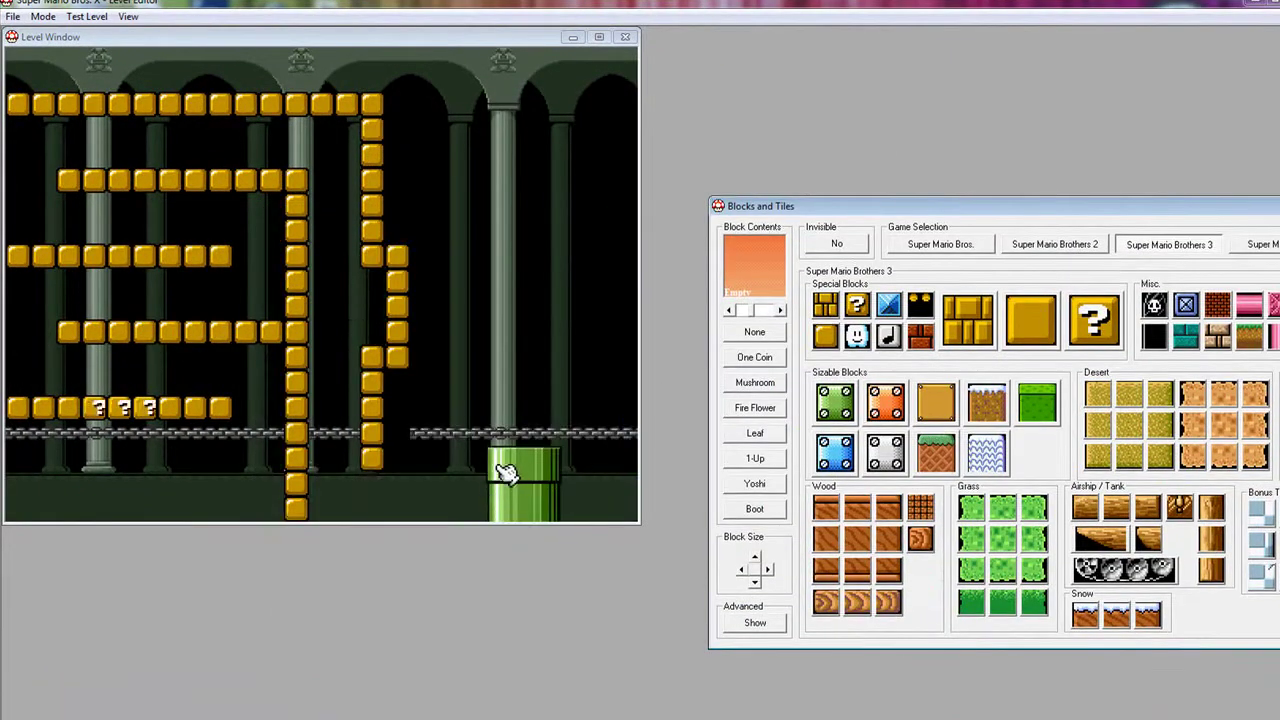
{"action": "left_click", "coordinate": [497, 468]}
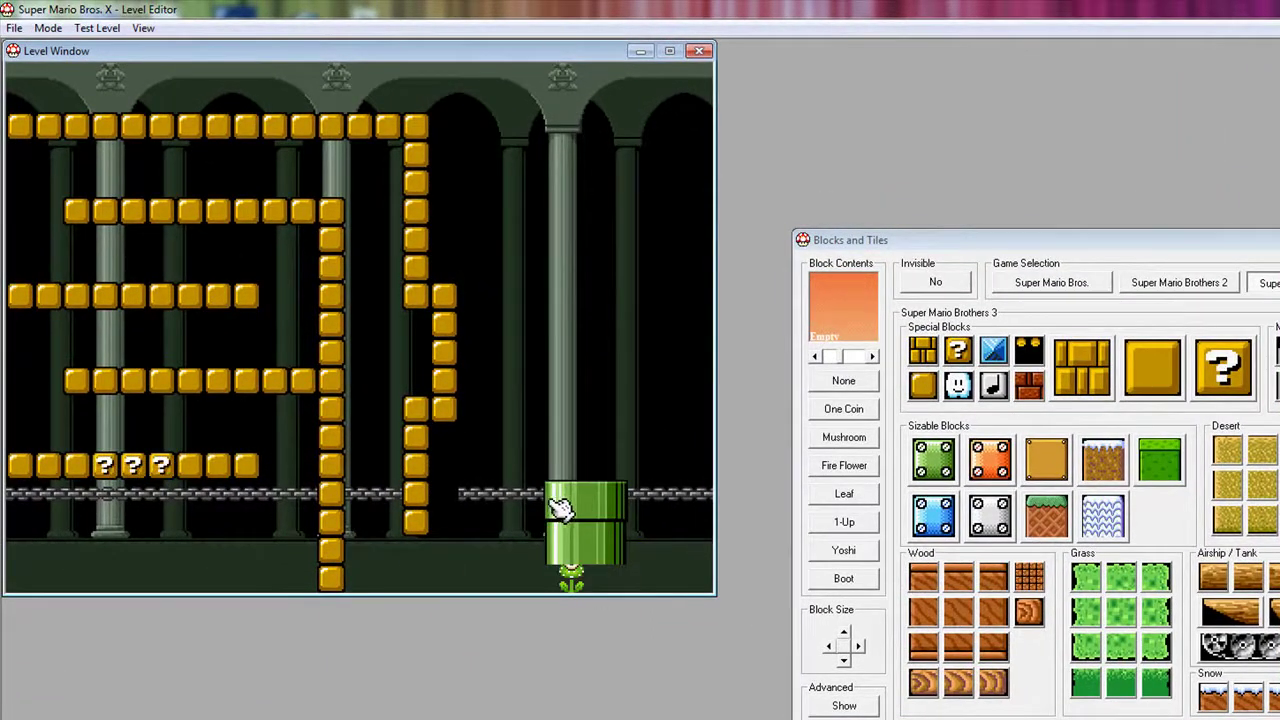
{"action": "left_click_drag", "start_coordinate": [571, 414], "coordinate": [560, 240]}
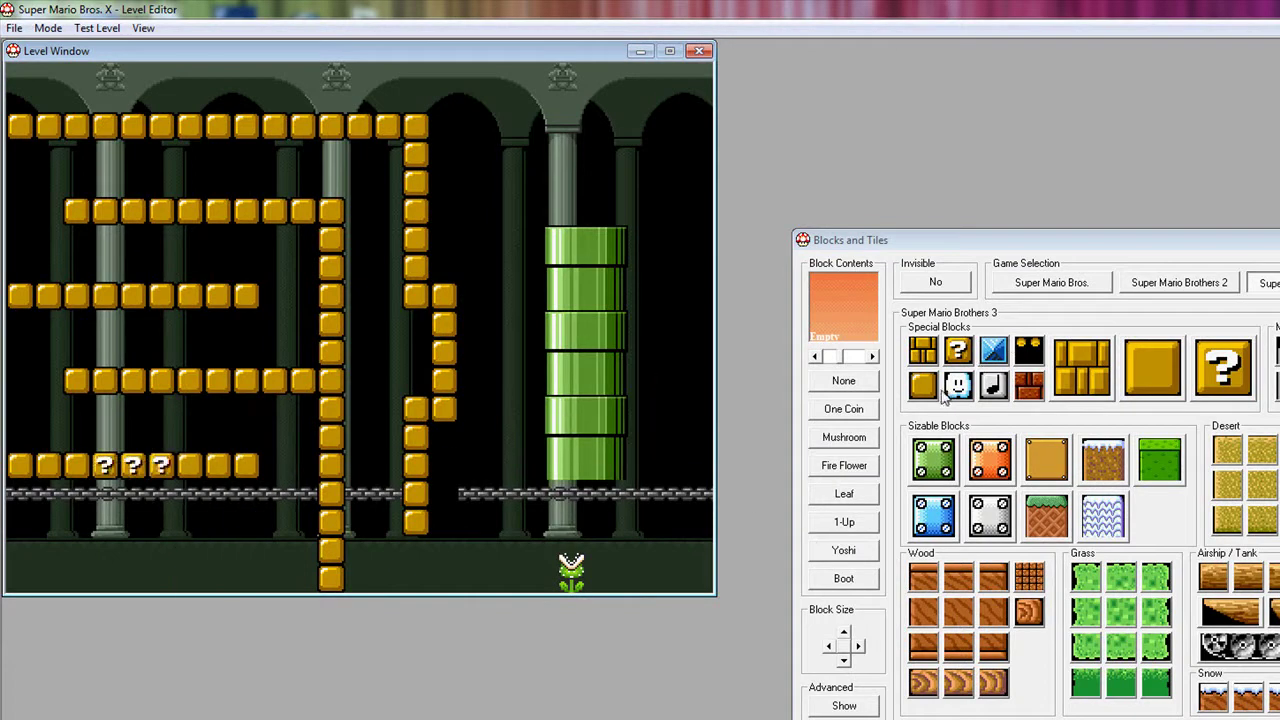
- Lay a yellow block floor from the level's left edge to the plant and build a column along the pipe up to the ceiling
{"action": "left_click_drag", "start_coordinate": [20, 582], "coordinate": [310, 585]}
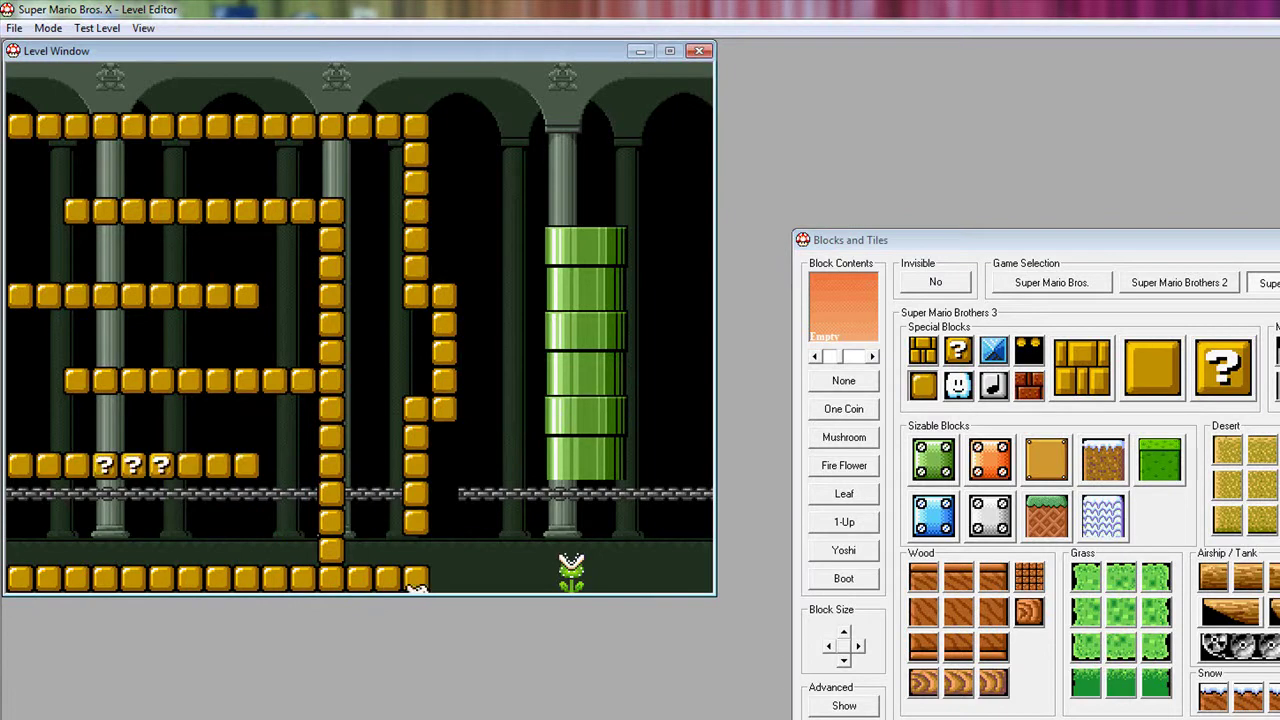
{"action": "mouse_move", "coordinate": [415, 588]}
{"action": "left_mouse_down"}
{"action": "mouse_move", "coordinate": [537, 584]}
{"action": "mouse_move", "coordinate": [525, 80]}
{"action": "left_mouse_up"}
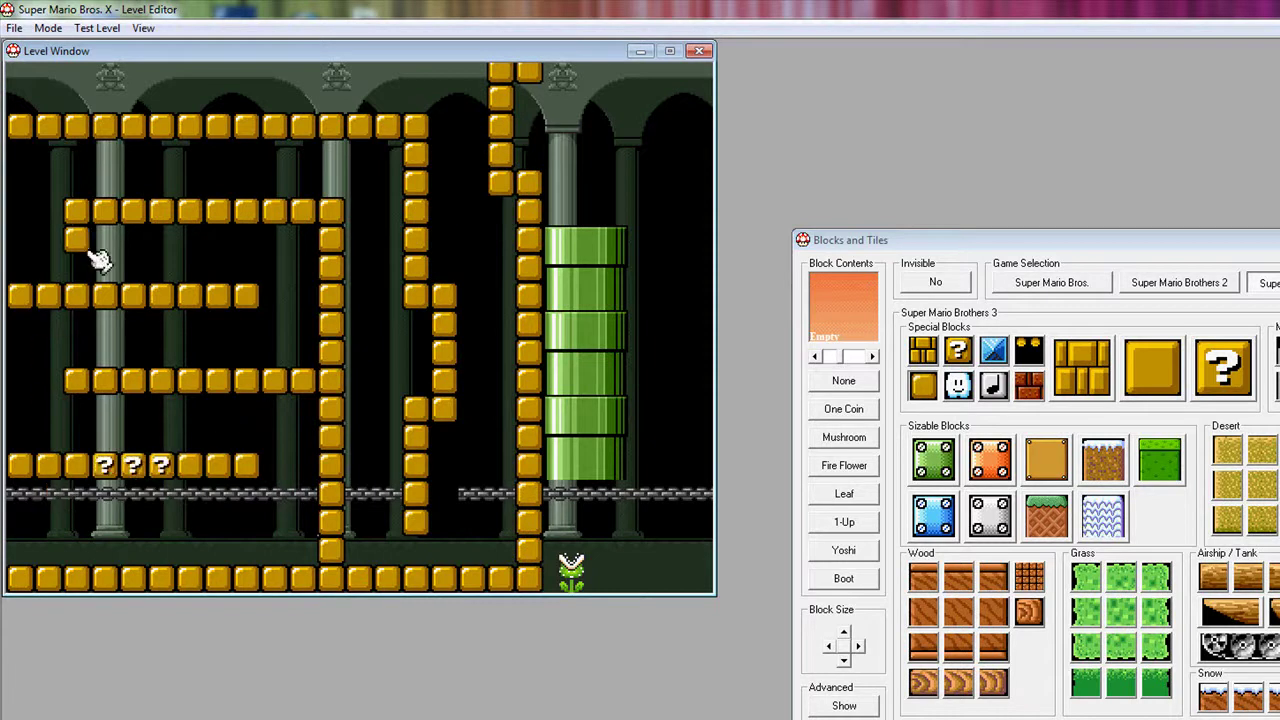
- Try to test the level in one-player mode
{"action": "left_click", "coordinate": [78, 33]}
{"action": "mouse_move", "coordinate": [143, 29]}
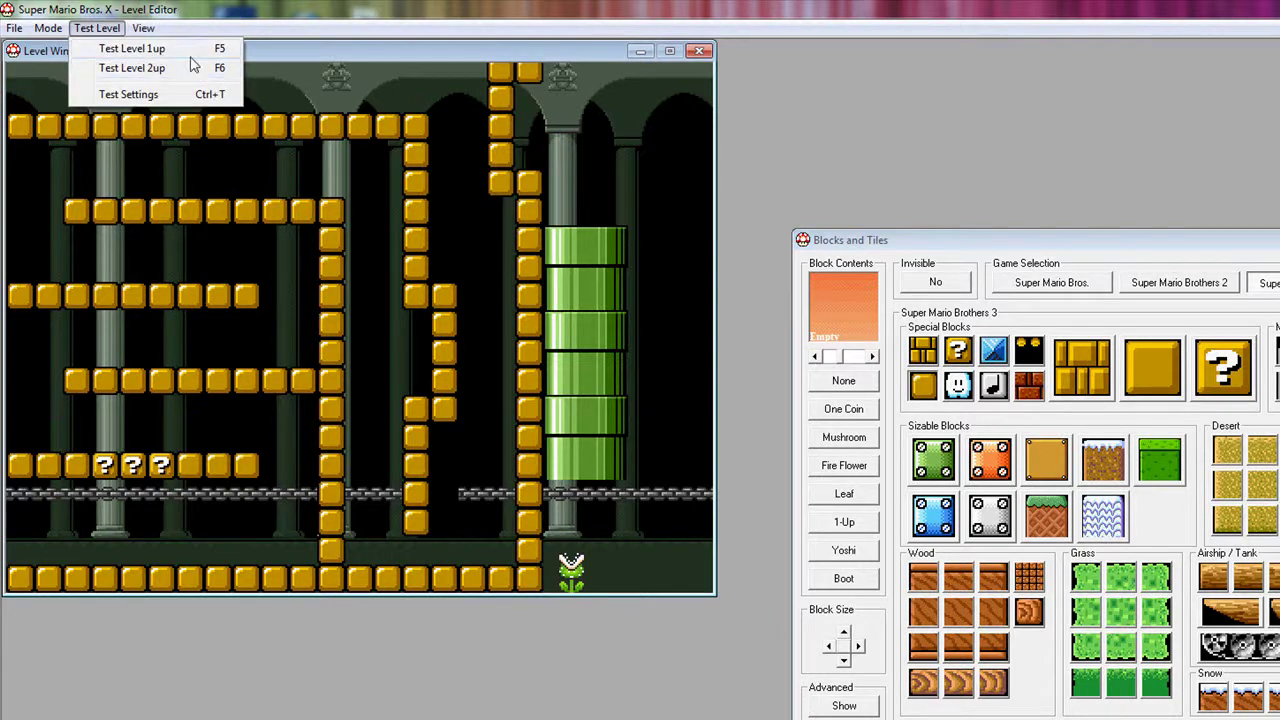
{"action": "left_click", "coordinate": [835, 92]}
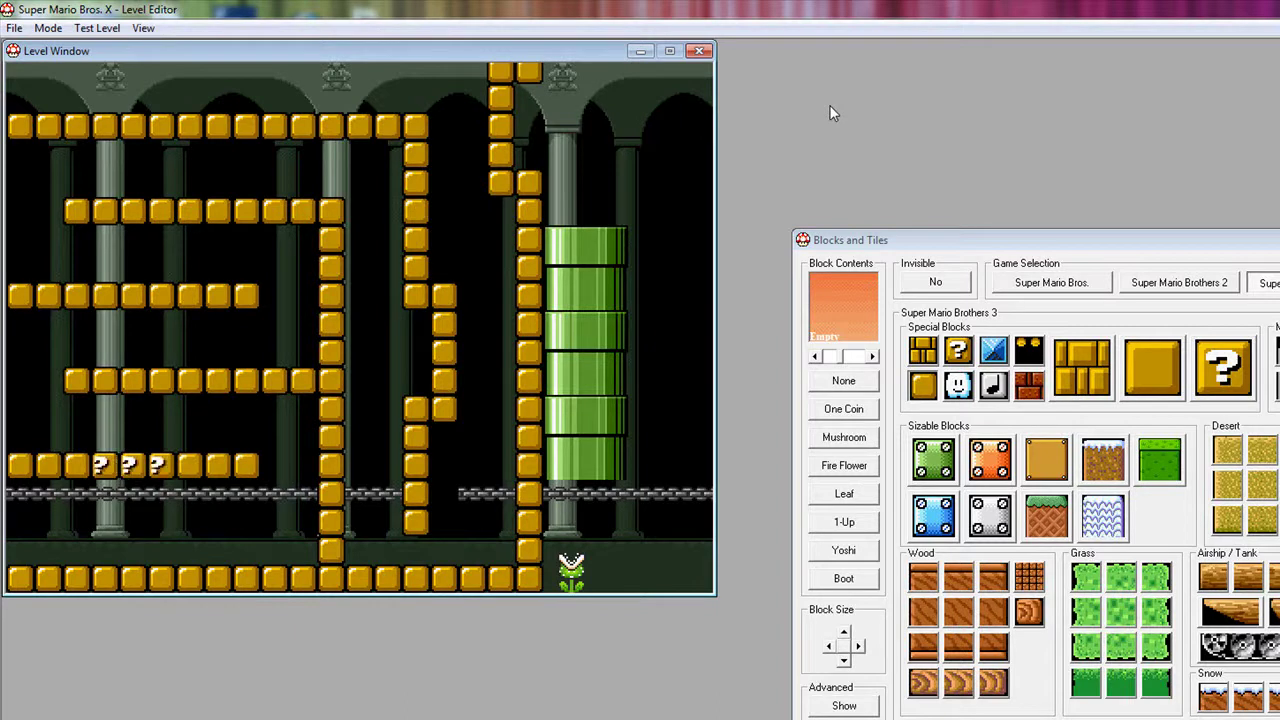
{"action": "key", "text": "F5"}
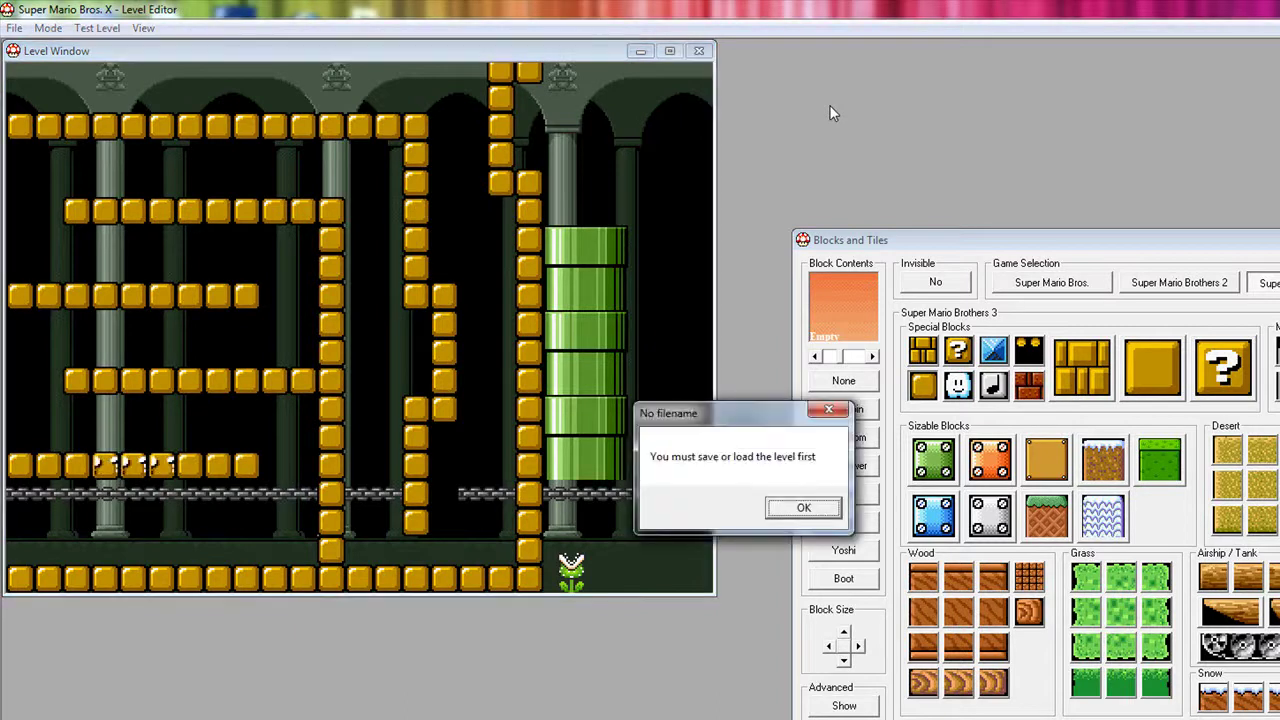
{"action": "key", "text": "Return"}
{"action": "key", "text": "Left"}
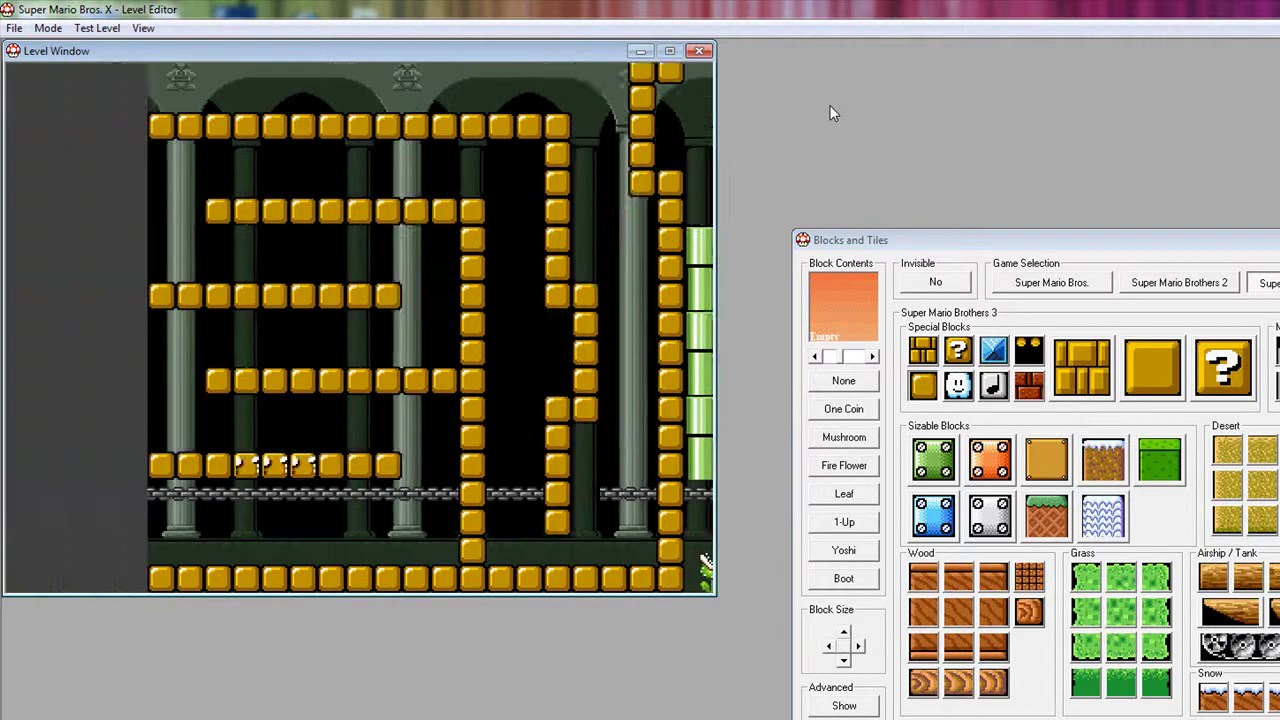
{"action": "key", "text": "Right"}
{"action": "key", "text": "Right"}
{"action": "key", "text": "Left"}
{"action": "key", "text": "Left"}
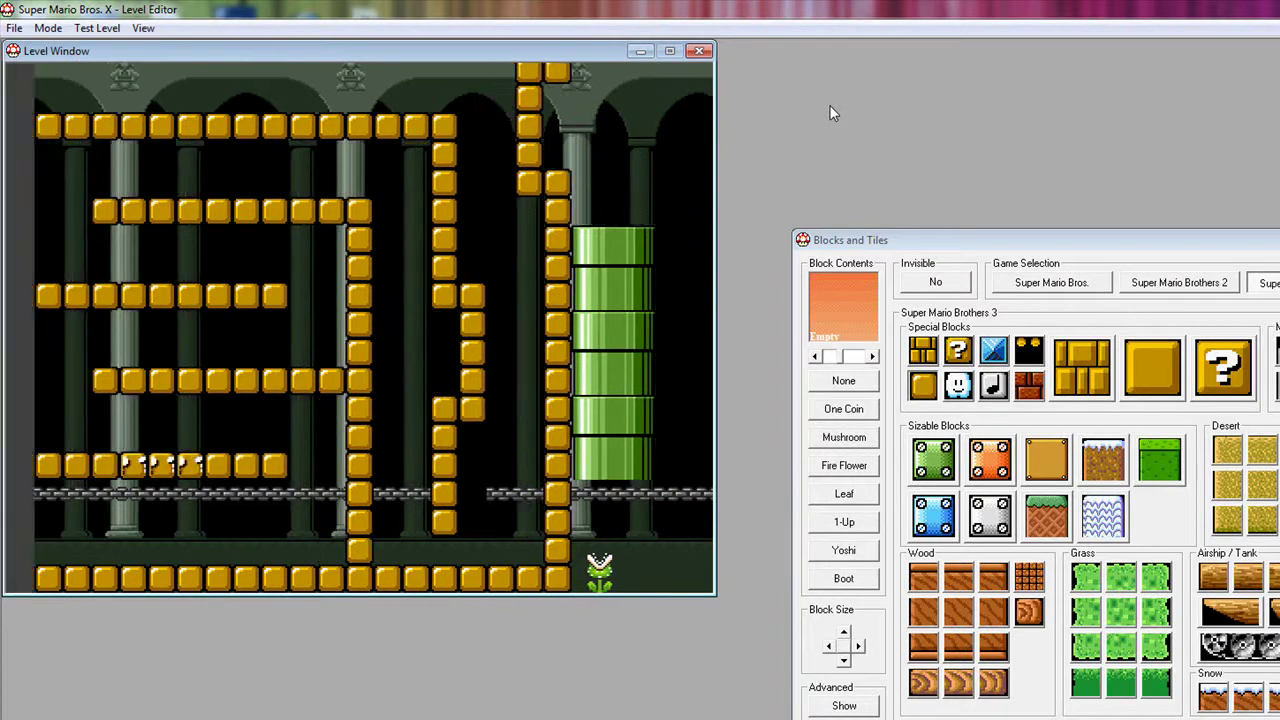
{"action": "key", "text": "Right"}
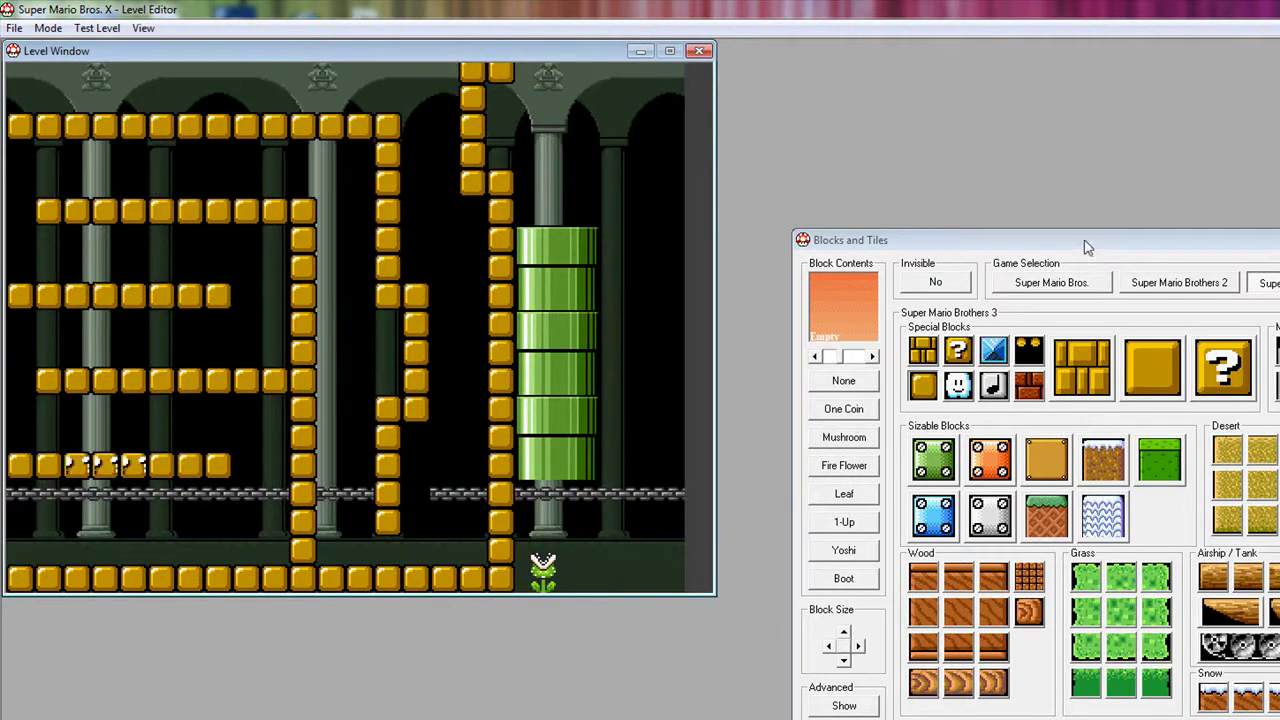
- Place the Player 1 start location on the floor at the level's left edge and the Player 2 start location just beside it
{"action": "left_click_drag", "start_coordinate": [1087, 247], "coordinate": [888, 239]}
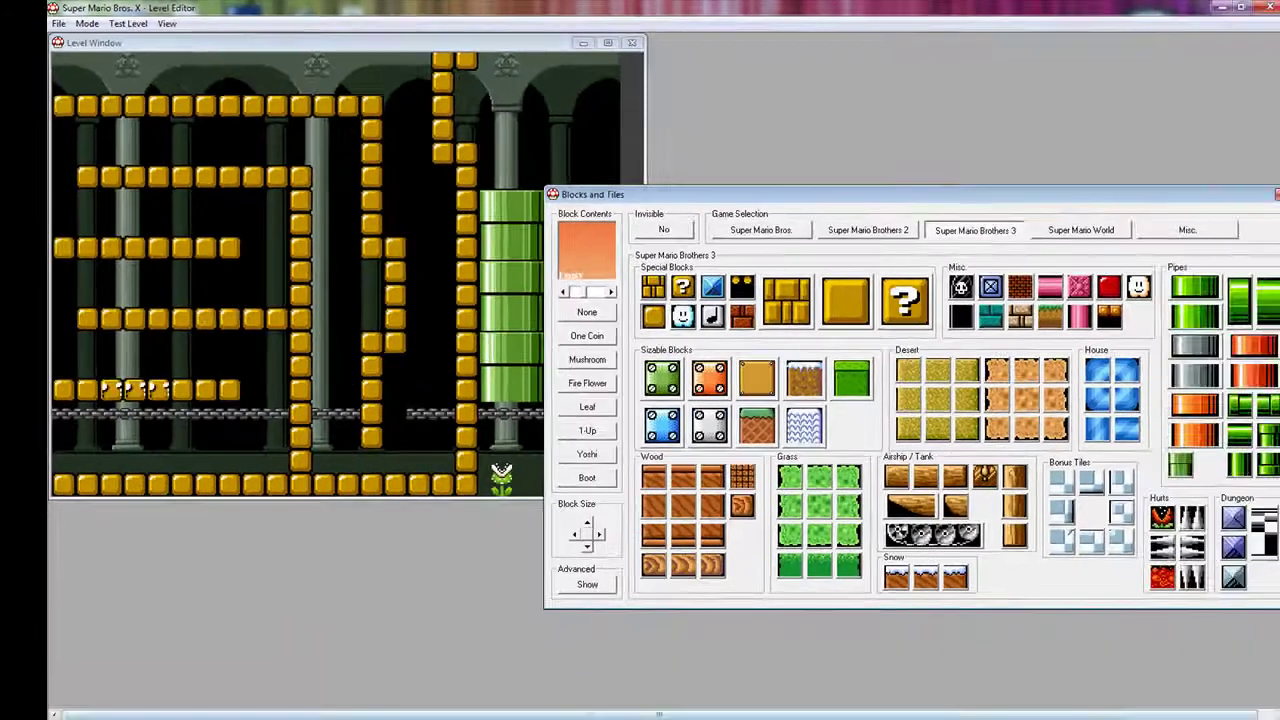
{"action": "left_click", "coordinate": [550, 682]}
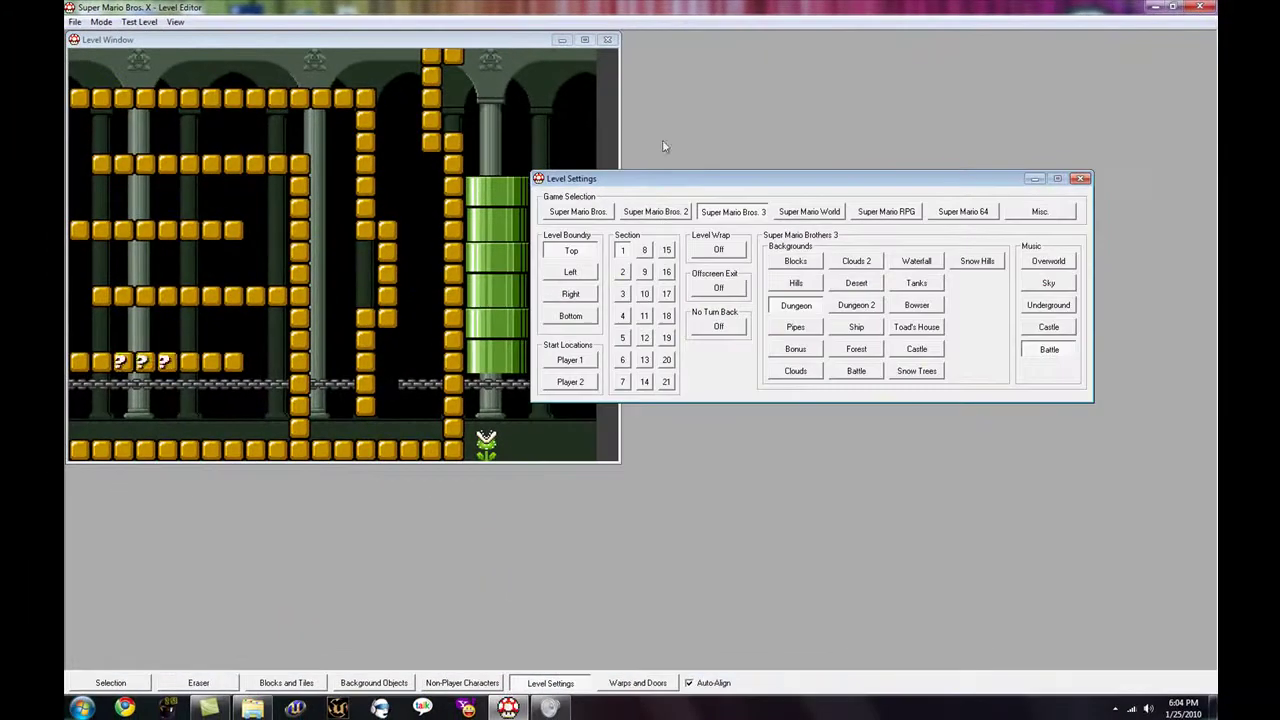
{"action": "left_click_drag", "start_coordinate": [670, 189], "coordinate": [770, 162]}
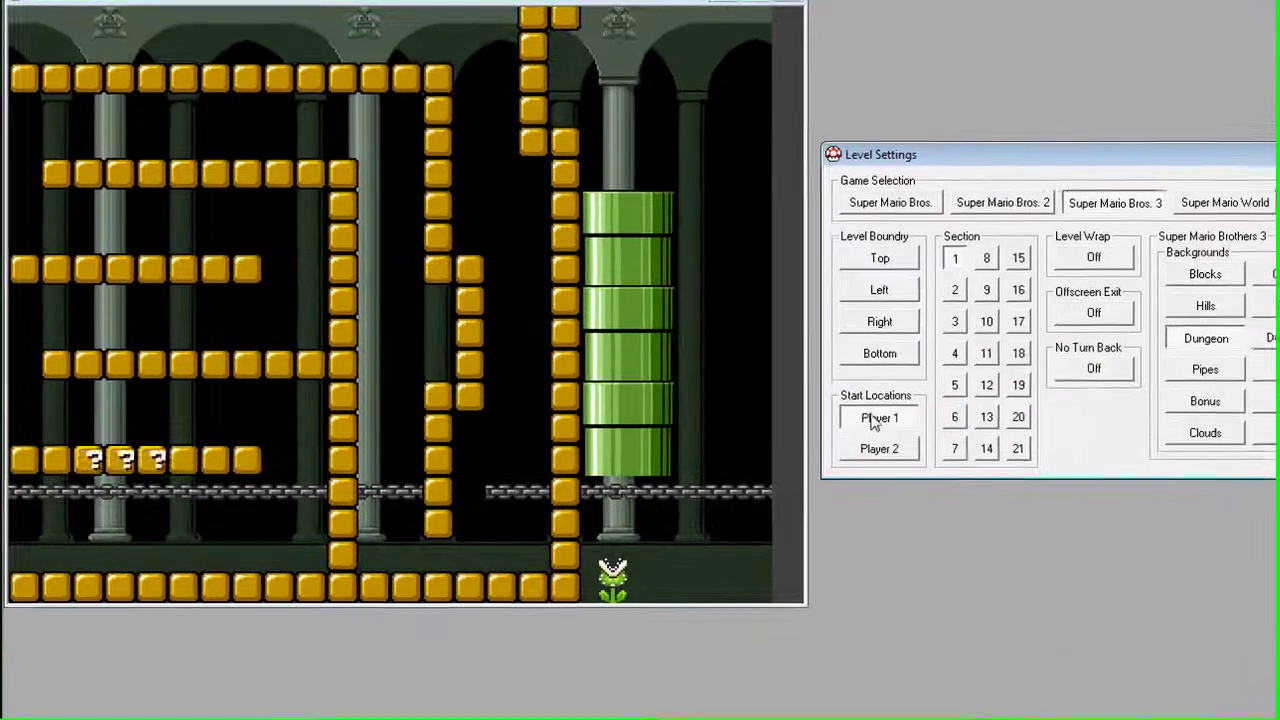
{"action": "left_click", "coordinate": [670, 332]}
{"action": "left_click", "coordinate": [80, 418]}
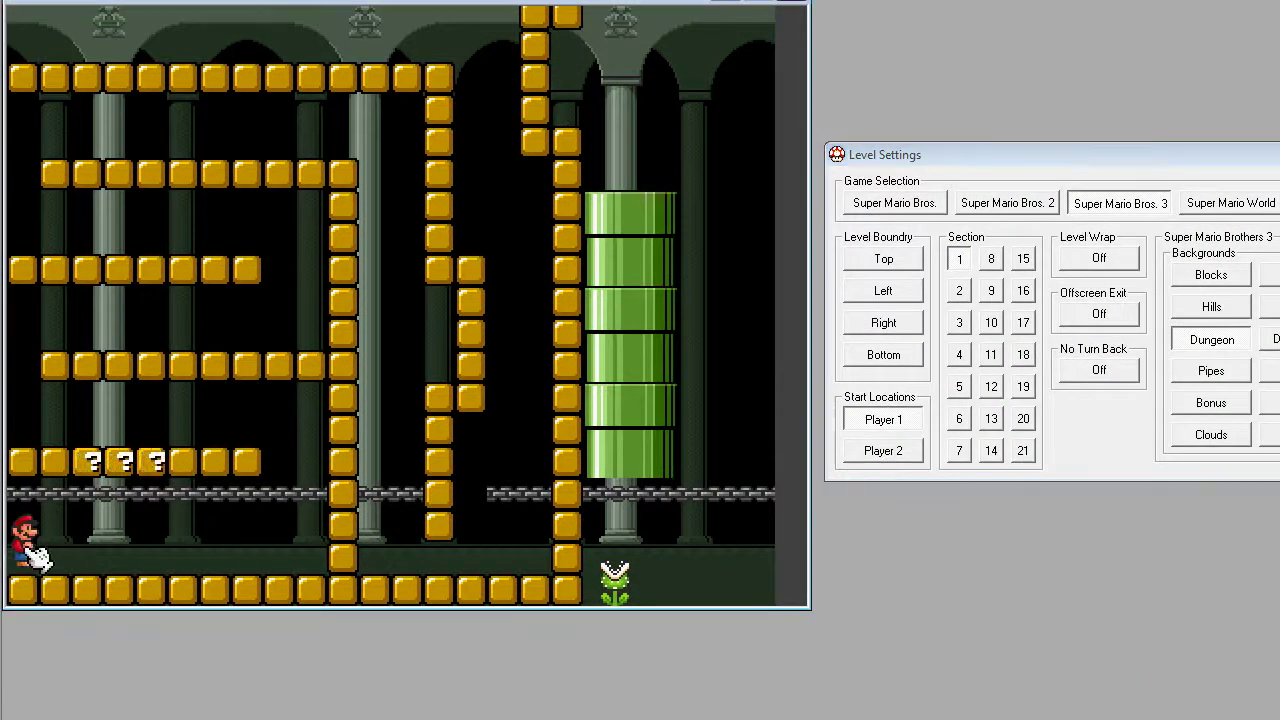
{"action": "left_click", "coordinate": [860, 459]}
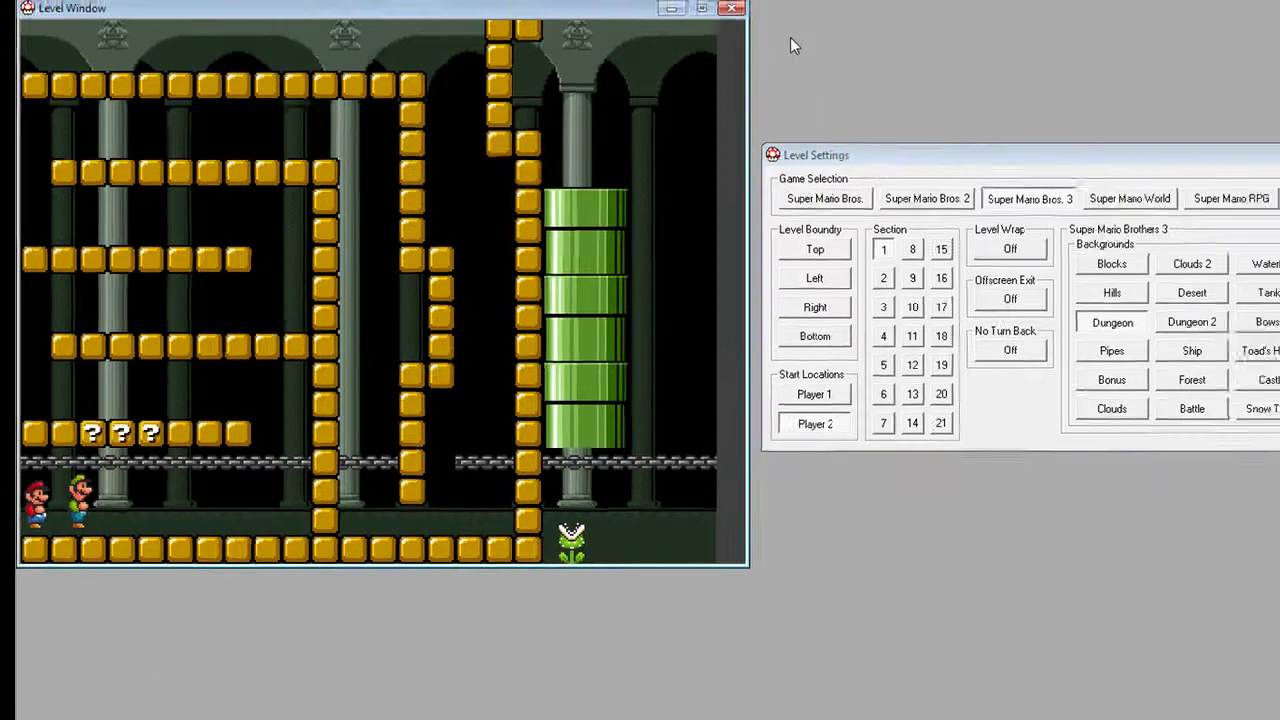
- Close the level settings and try again to launch a one-player test with both start locations placed
{"action": "key", "text": "F5"}
{"action": "key", "text": "Return"}
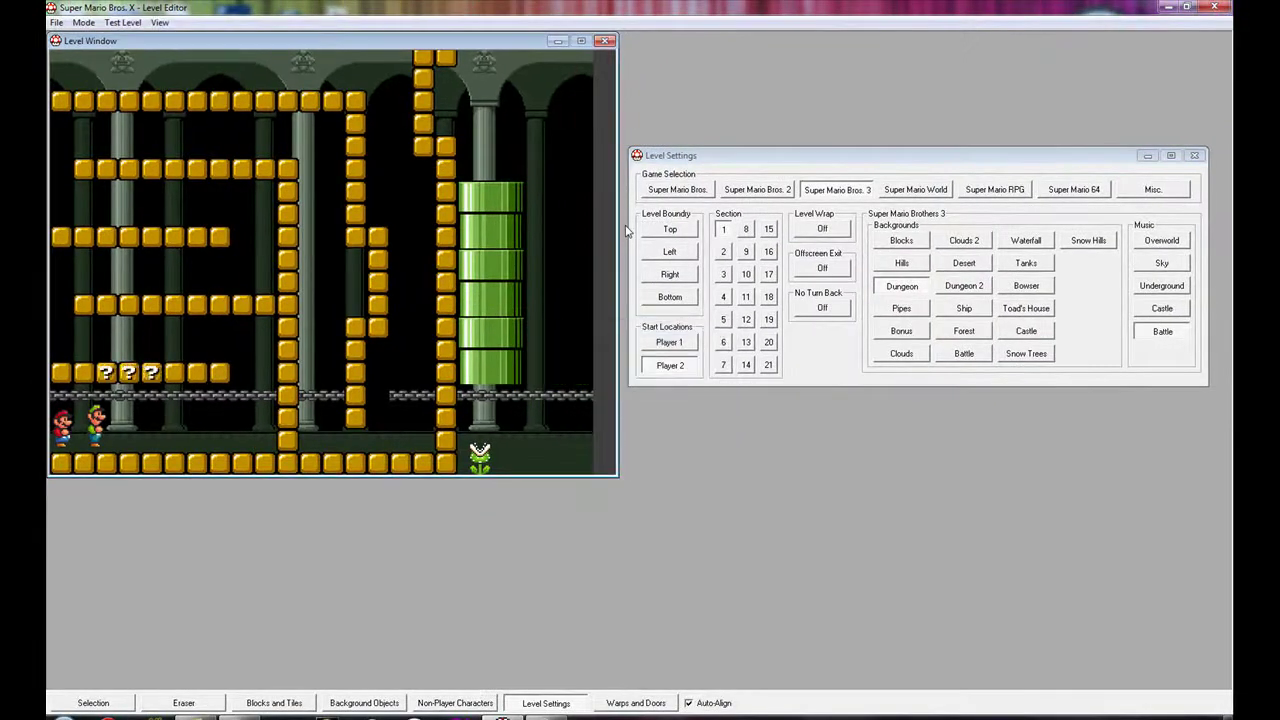
{"action": "key", "text": "Left"}
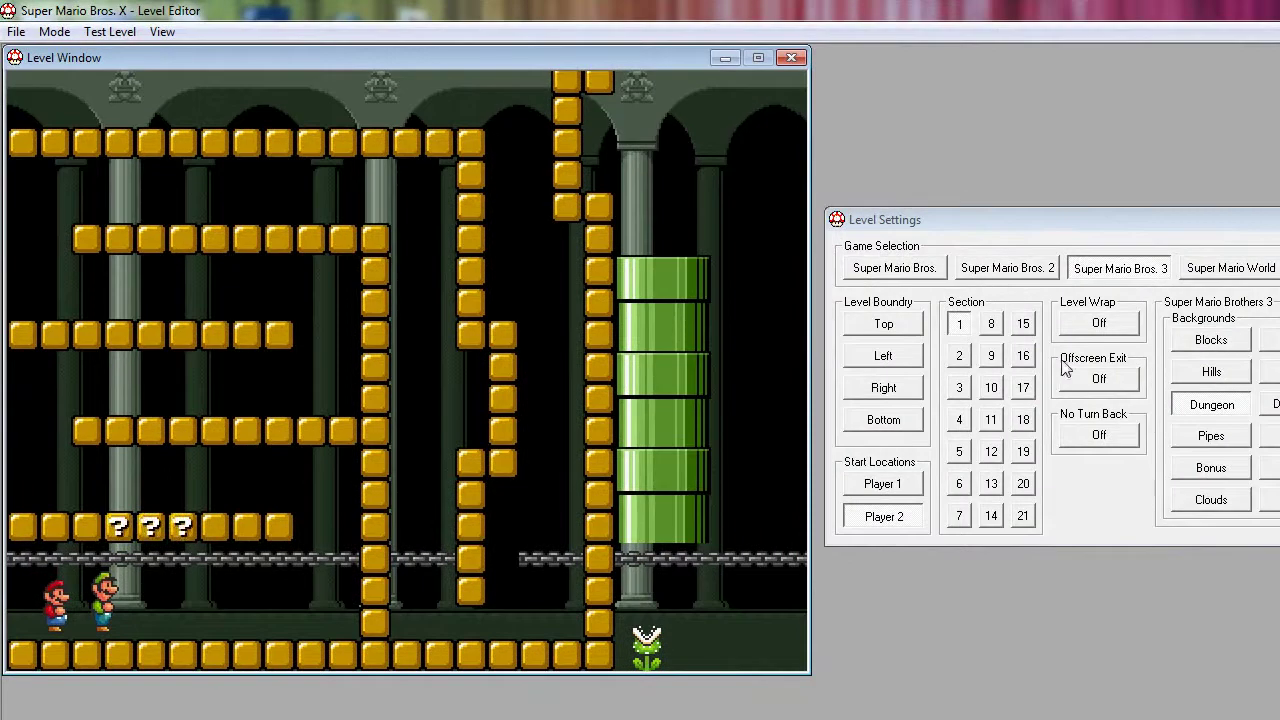
{"action": "right_click", "coordinate": [709, 143]}
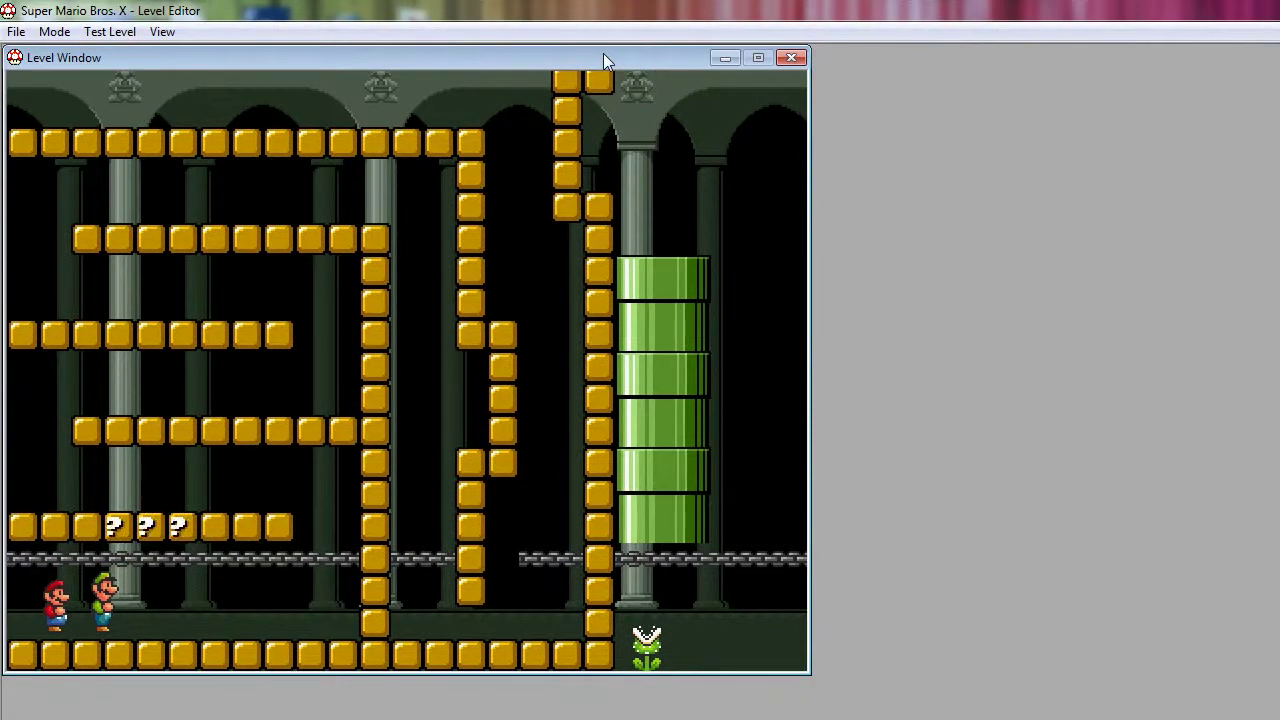
{"action": "key", "text": "F5"}
{"action": "key", "text": "Return"}
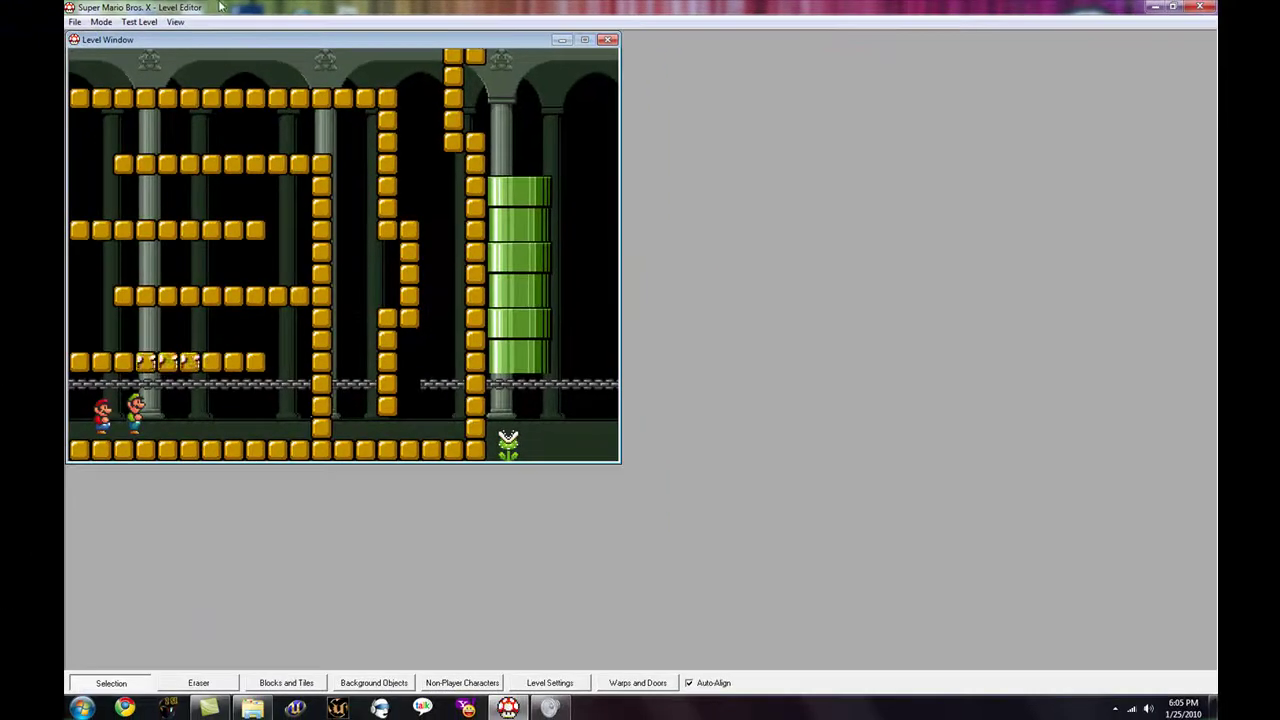
- Save the level in the worlds folder under the file name rtyrtyu
{"action": "left_click", "coordinate": [74, 21]}
{"action": "left_click", "coordinate": [84, 60]}
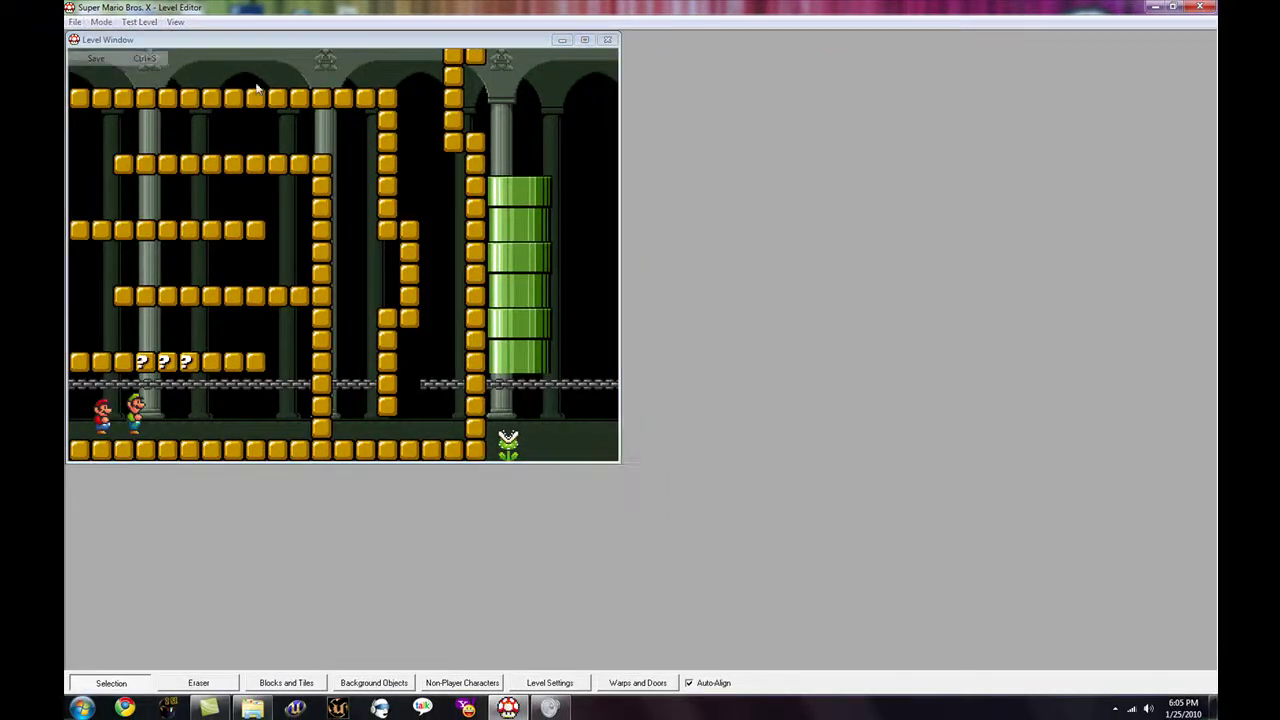
{"action": "type", "text": "rtfbre"}
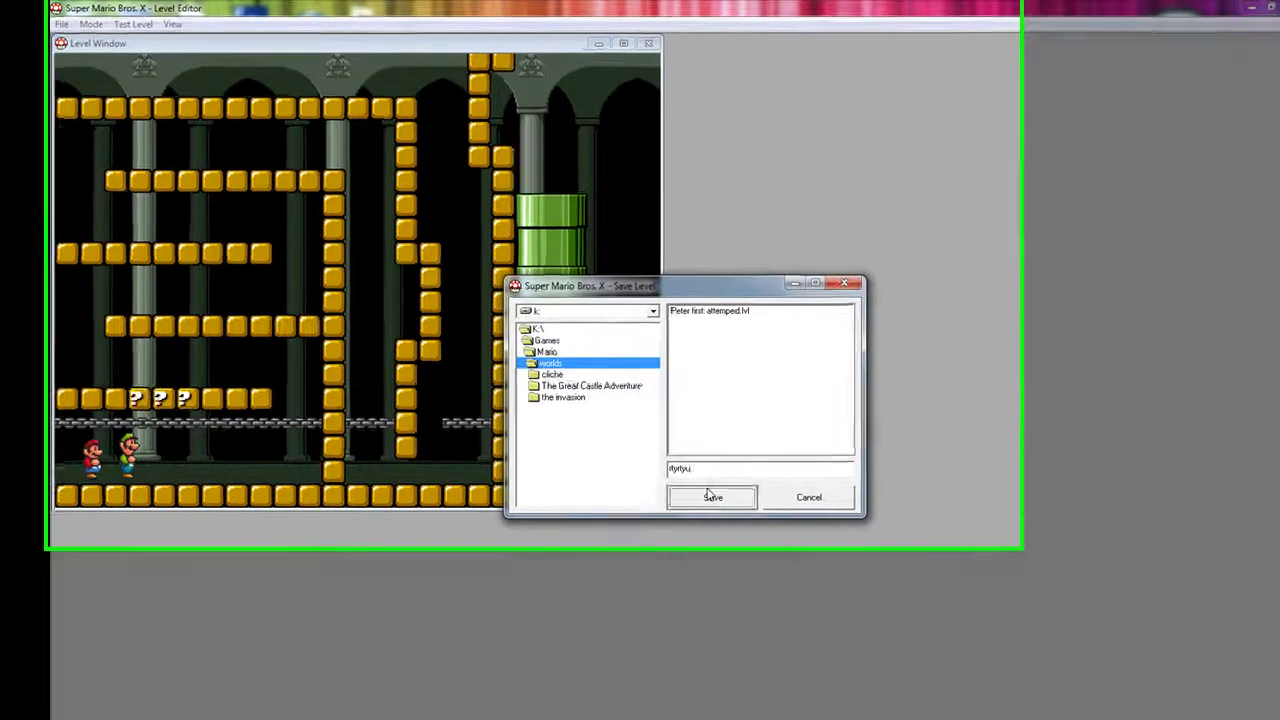
{"action": "left_click", "coordinate": [662, 448]}
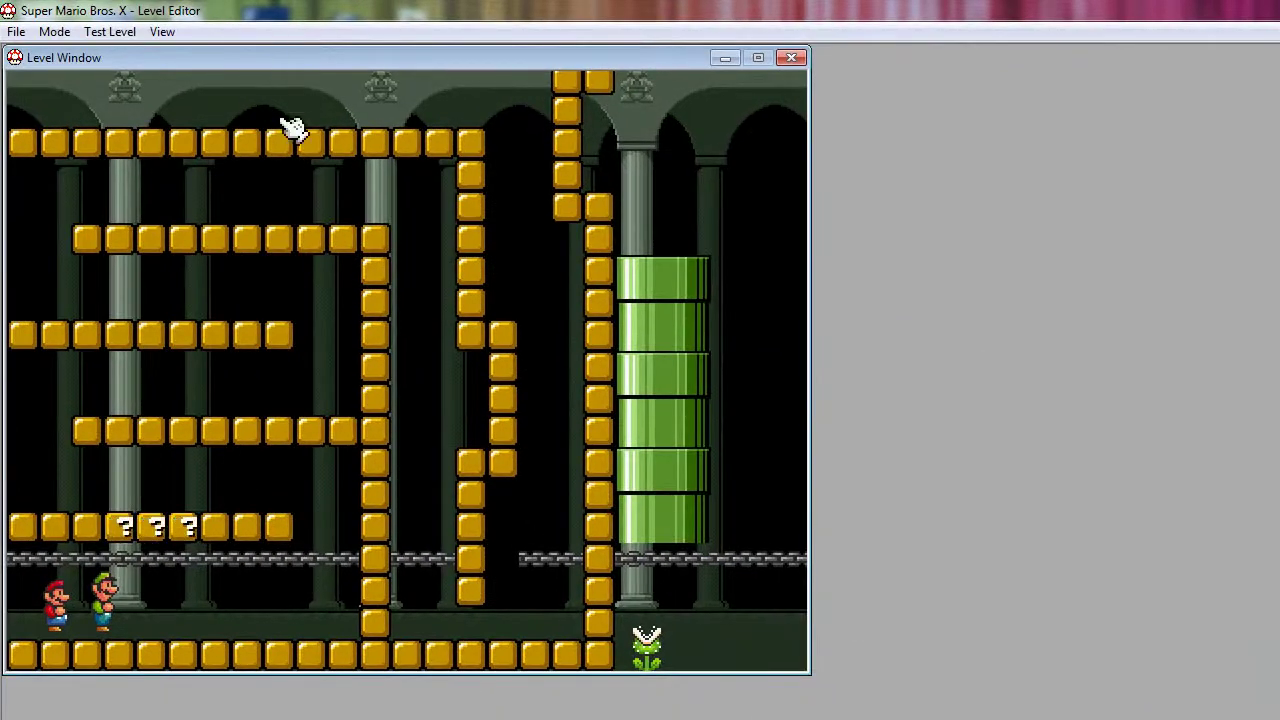
- Start a one-player test of the level and hit the three question blocks to collect their power-ups
{"action": "key", "text": "F5"}
{"action": "key", "text": "Return"}
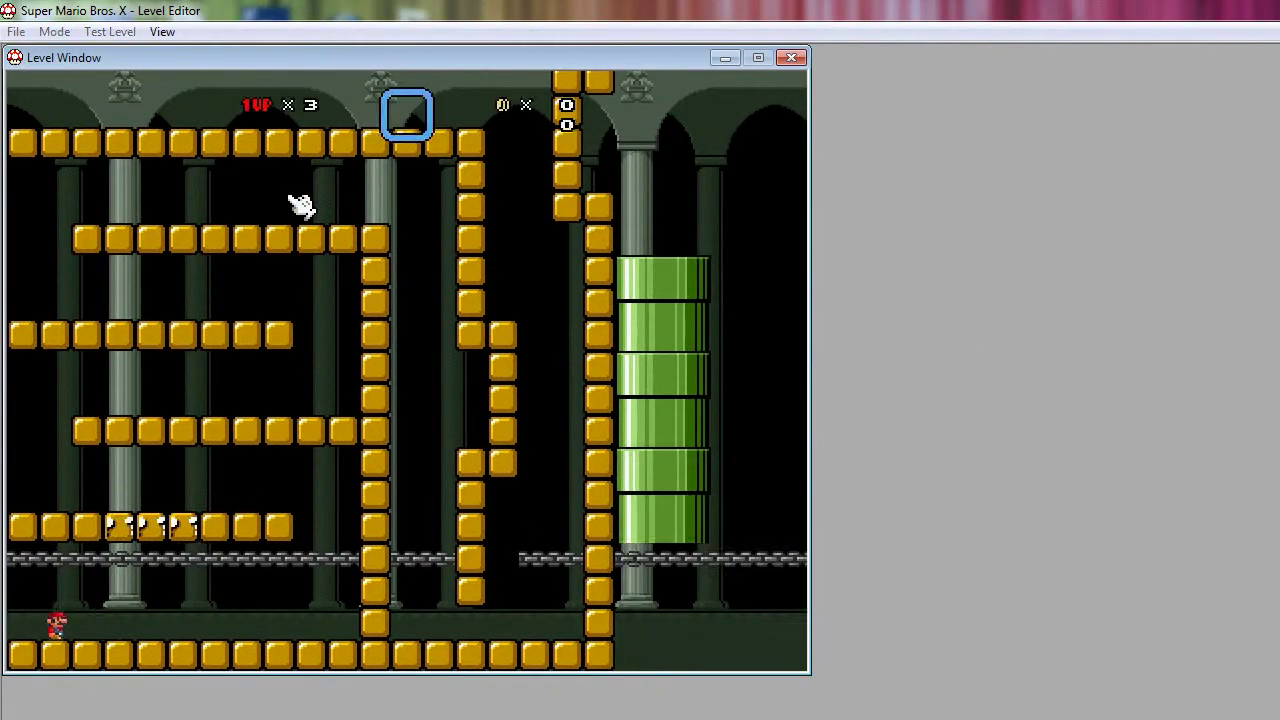
{"action": "key", "text": "Right"}
{"action": "key", "text": "Left"}
{"action": "key", "text": "z"}
{"action": "key", "text": "z"}
{"action": "key", "text": "Right"}
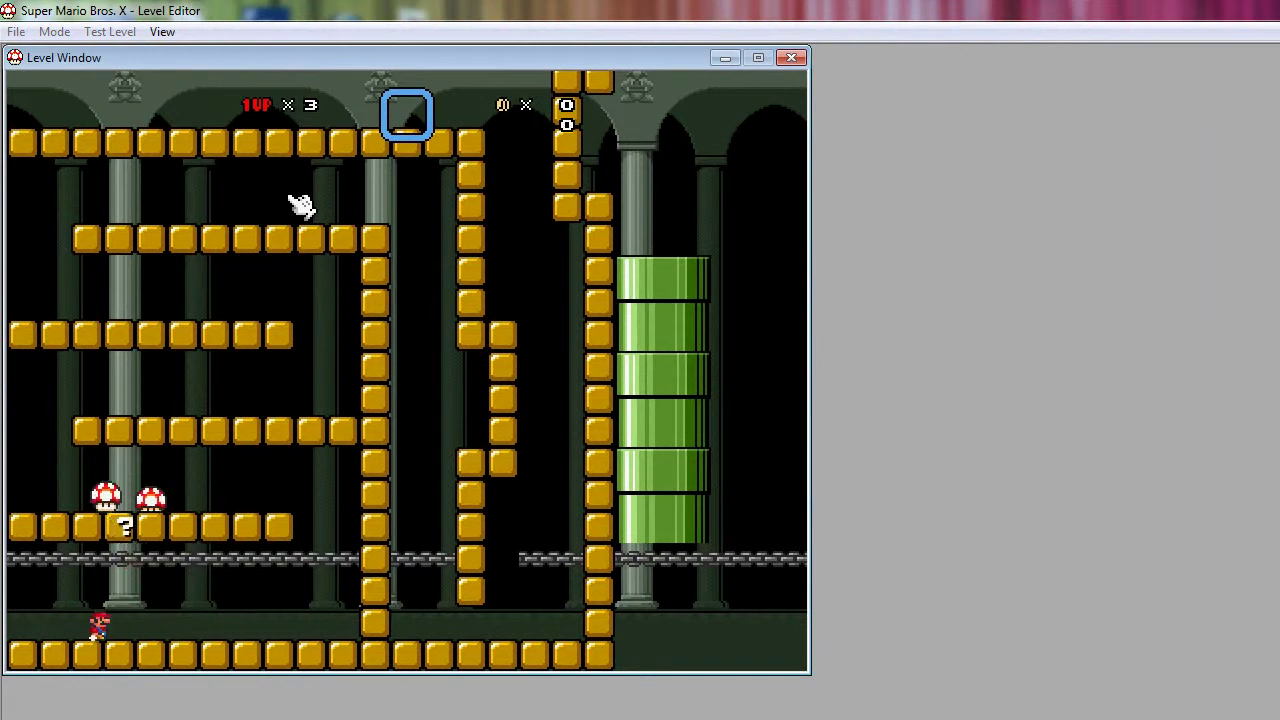
{"action": "key", "text": "z"}
{"action": "key", "text": "z"}
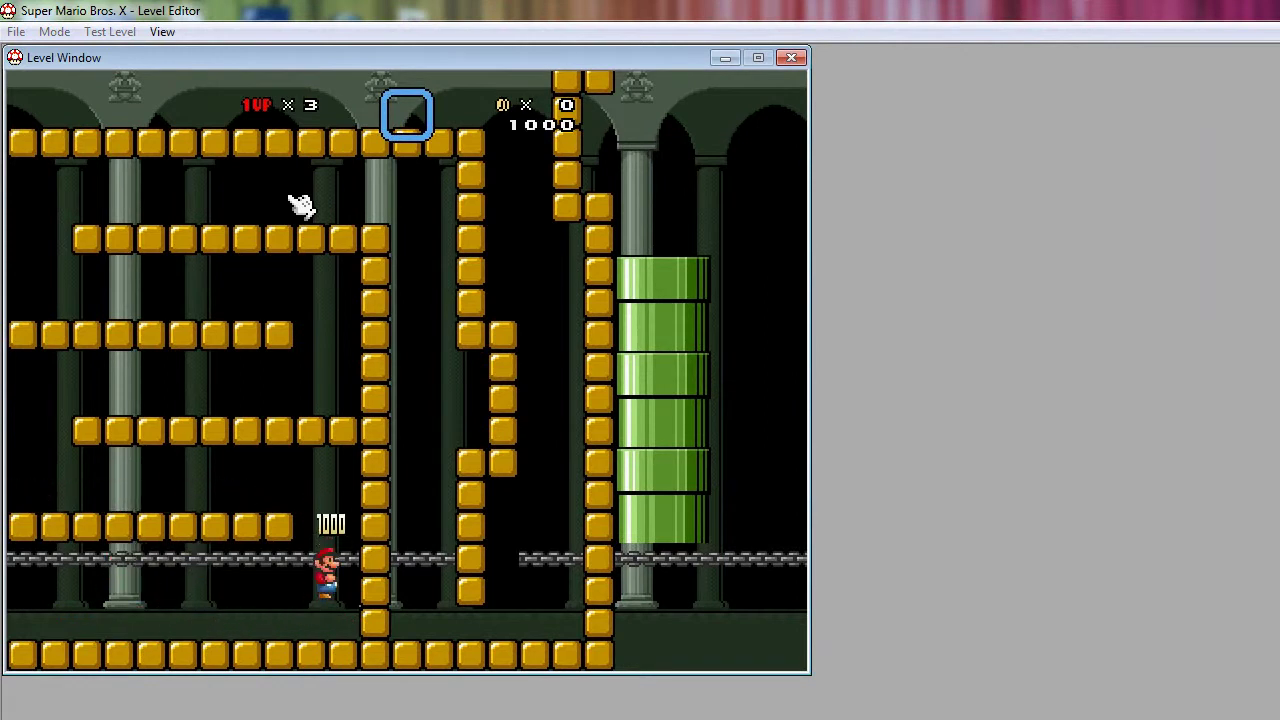
- Test the stacked platforms by jumping Mario up from the lowest row through the alternating gaps
{"action": "key", "text": "z"}
{"action": "key", "text": "Left"}
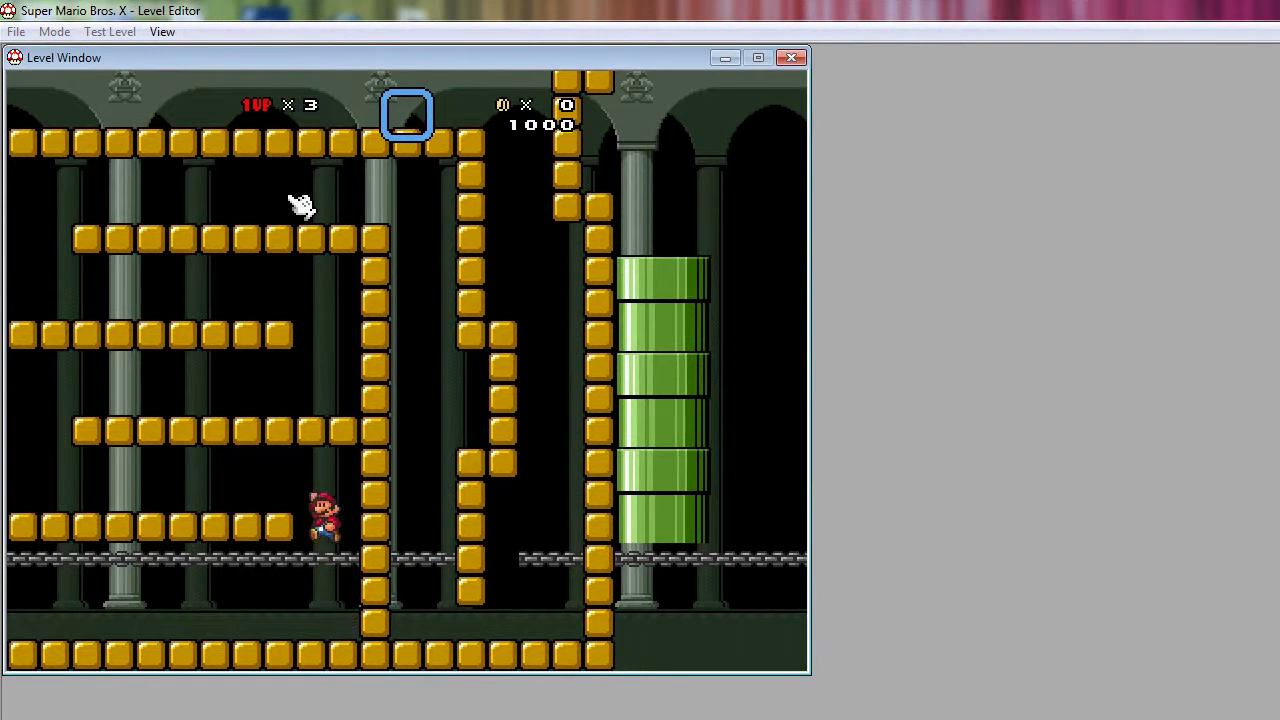
{"action": "key", "text": "z"}
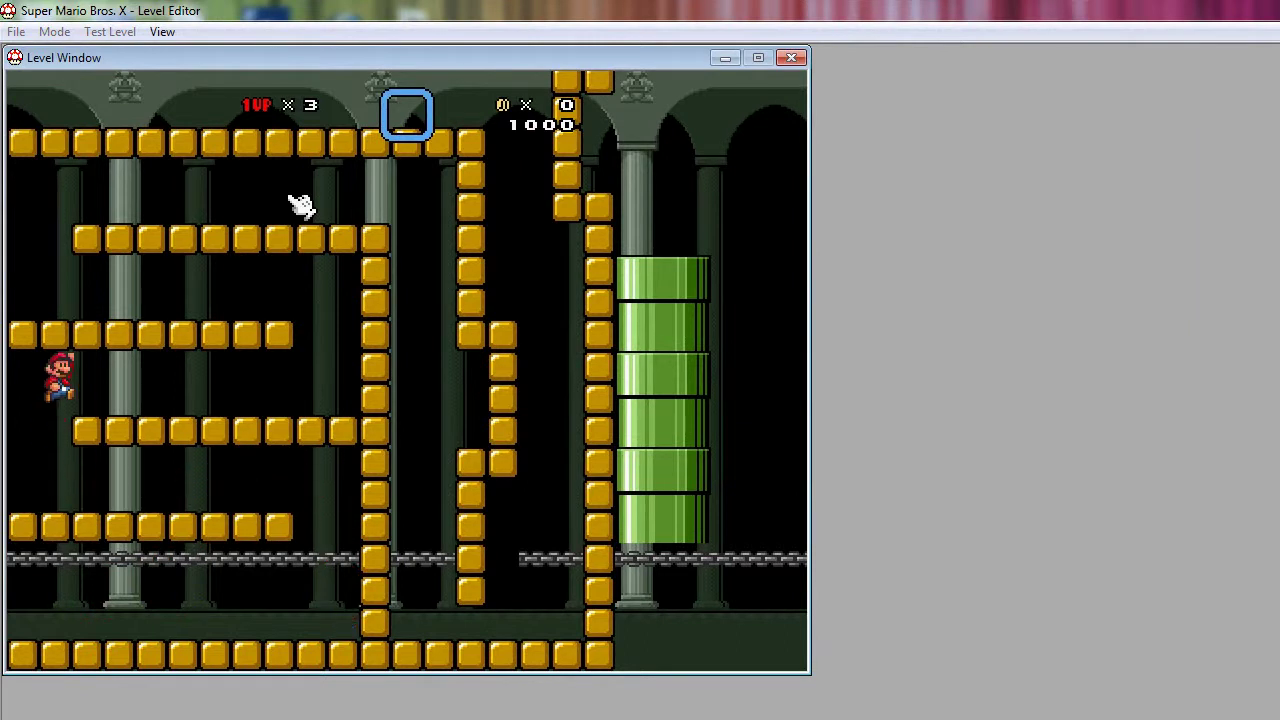
{"action": "key", "text": "Right"}
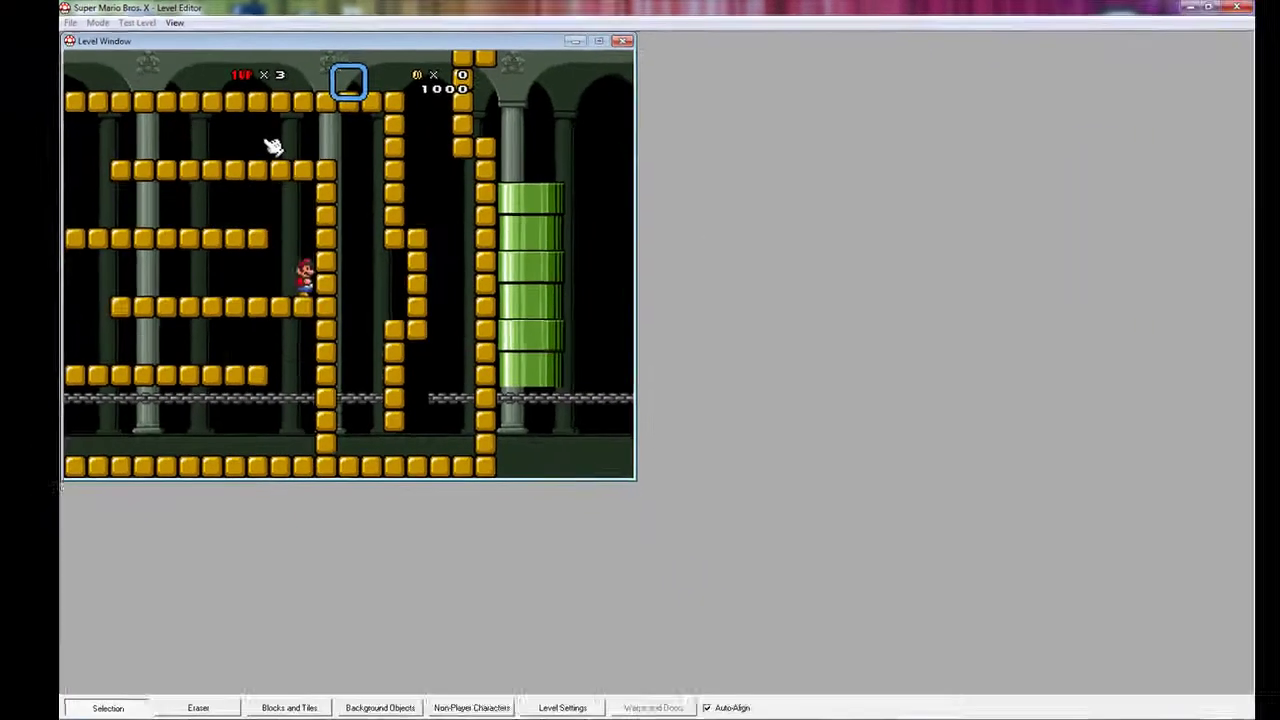
{"action": "key", "text": "z"}
{"action": "key", "text": "Left"}
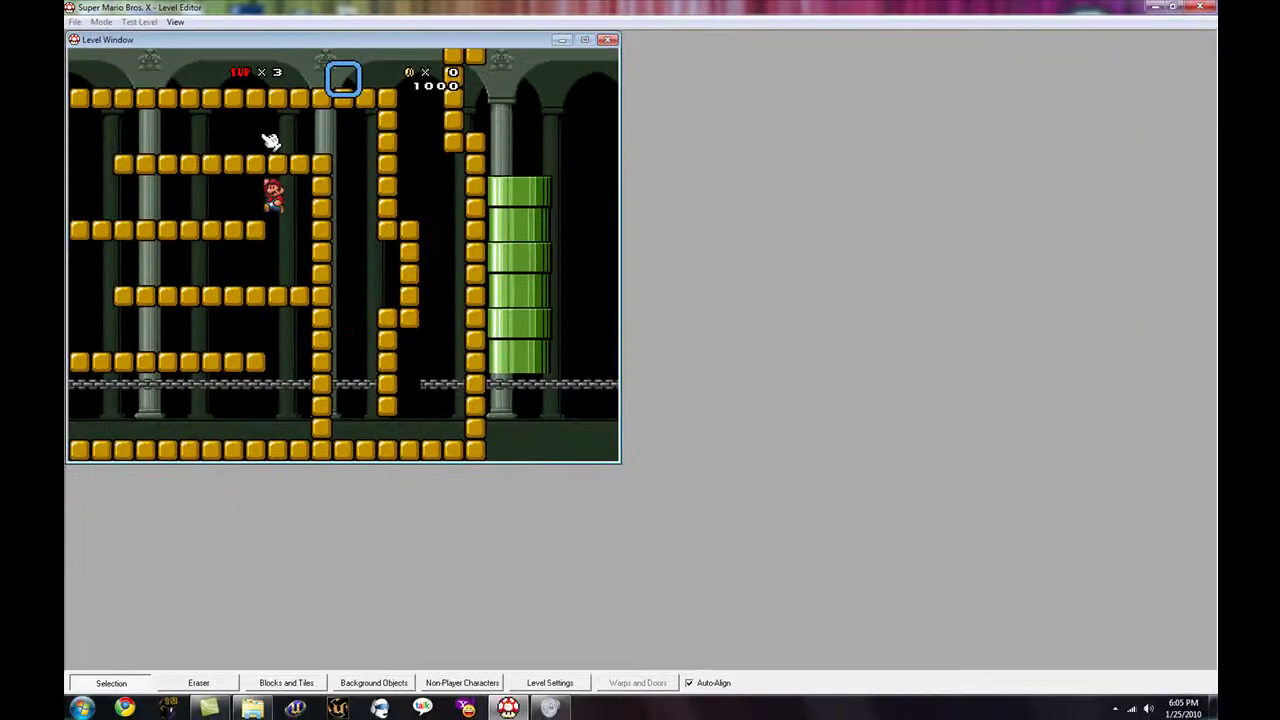
{"action": "key", "text": "Left"}
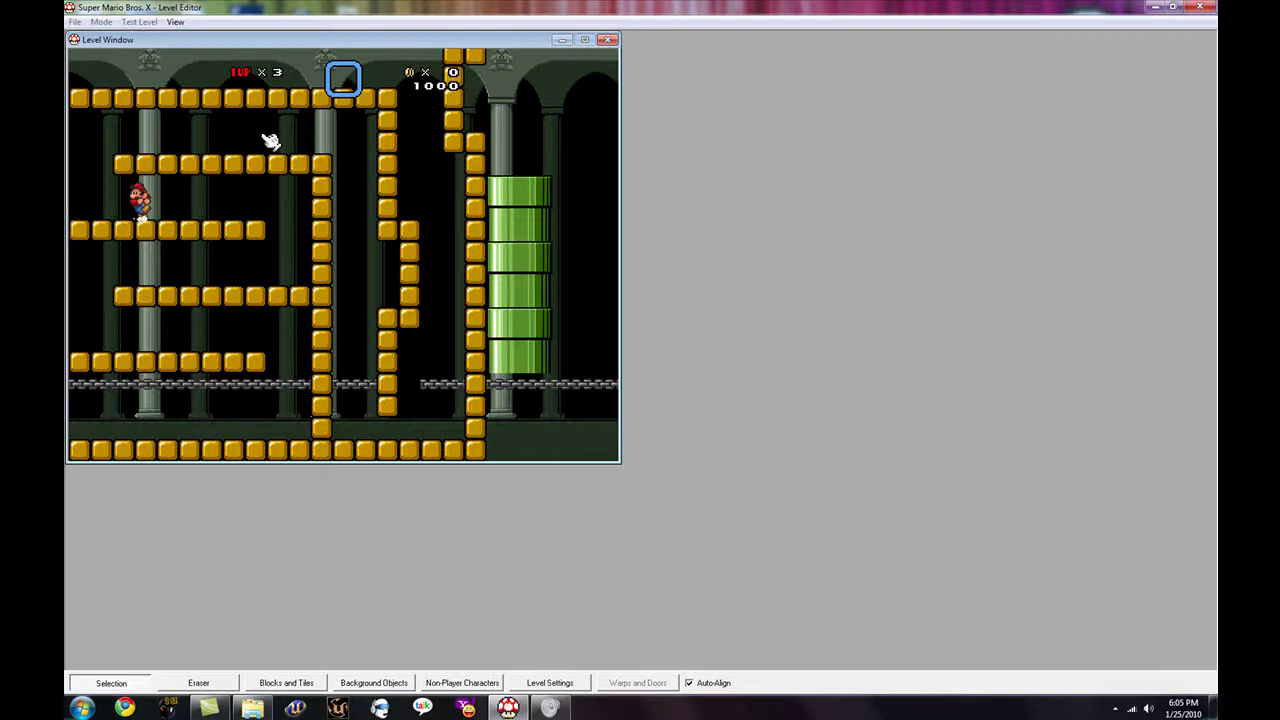
- Test the passage between the block columns by taking Mario down to the floor beyond the platforms, and end the level test
{"action": "key", "text": "Right"}
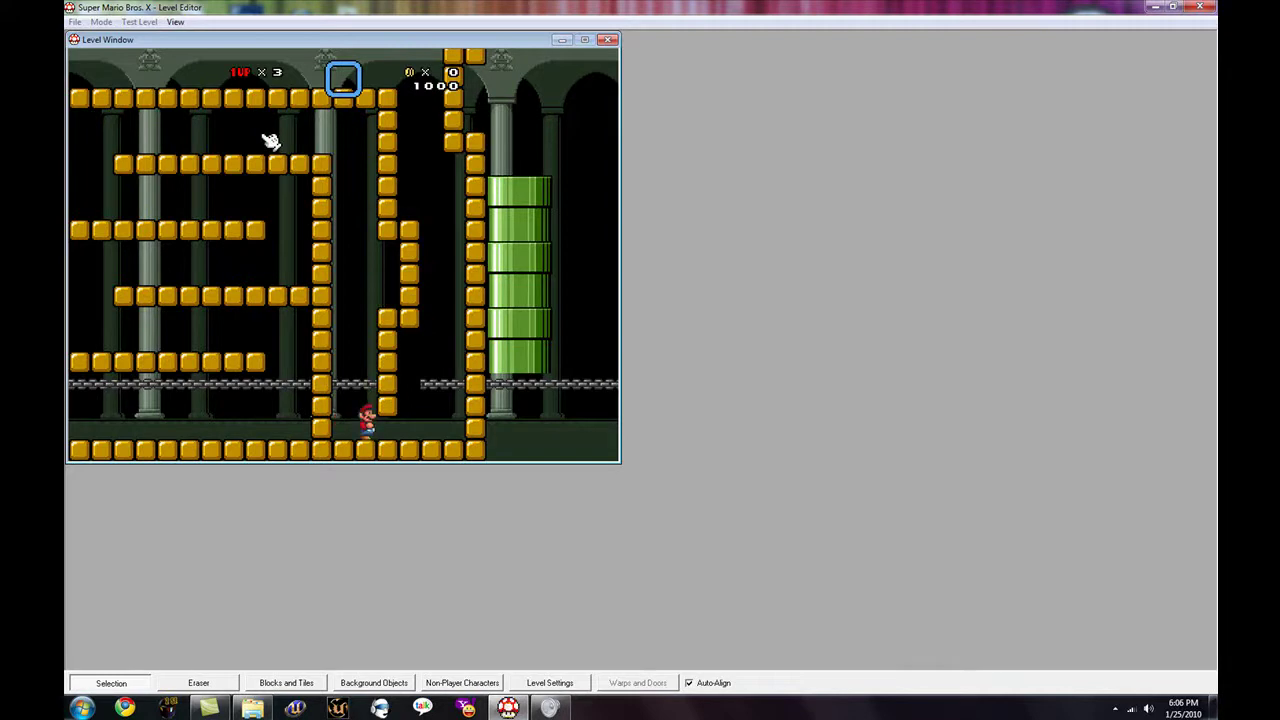
{"action": "key", "text": "Right"}
{"action": "key", "text": "Right"}
{"action": "key", "text": "z"}
{"action": "key", "text": "Escape"}
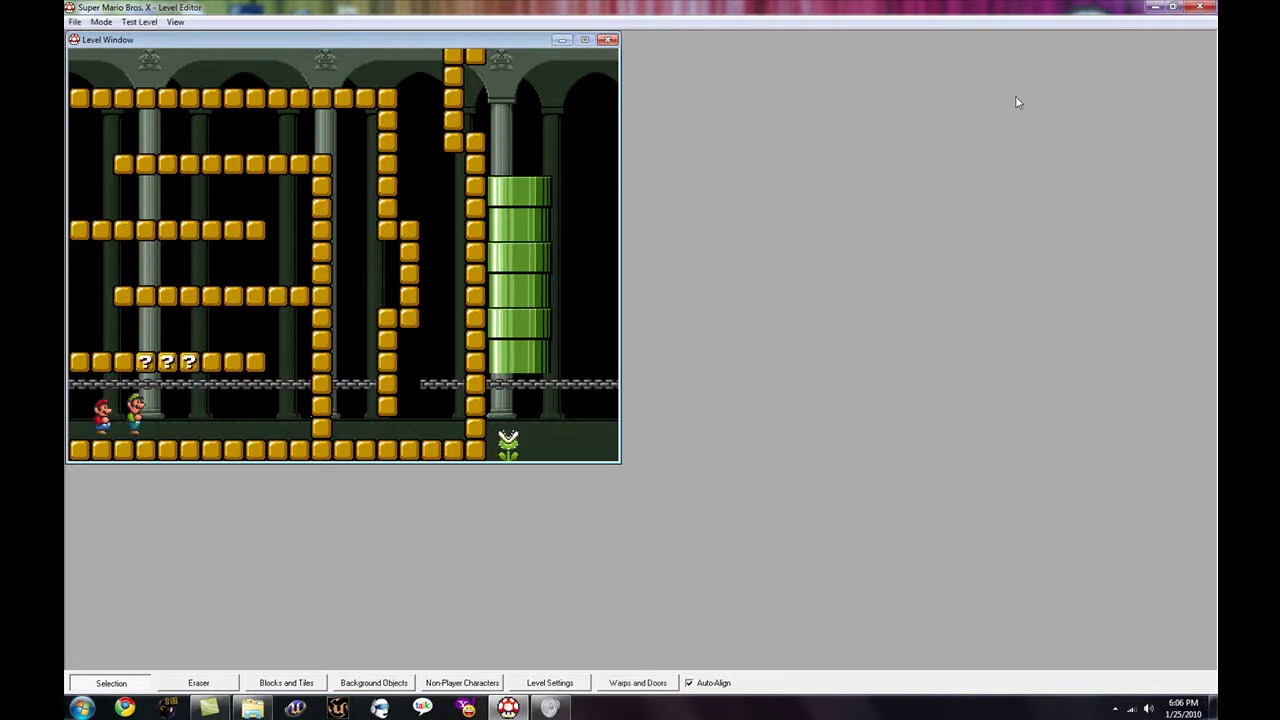
- Exit the level editor, confirming the exit, and close the Volume Mixer on the desktop
{"action": "left_click", "coordinate": [1210, 9]}
{"action": "left_click", "coordinate": [910, 192]}
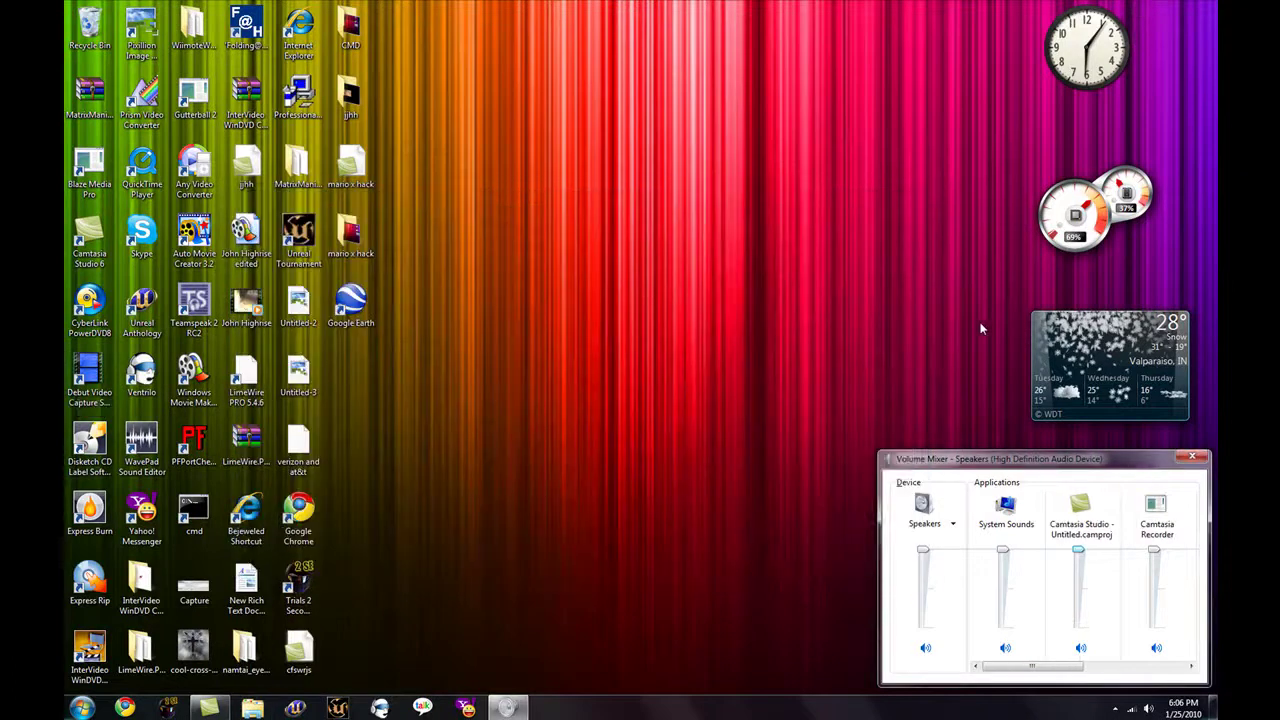
{"action": "left_click", "coordinate": [1192, 456]}
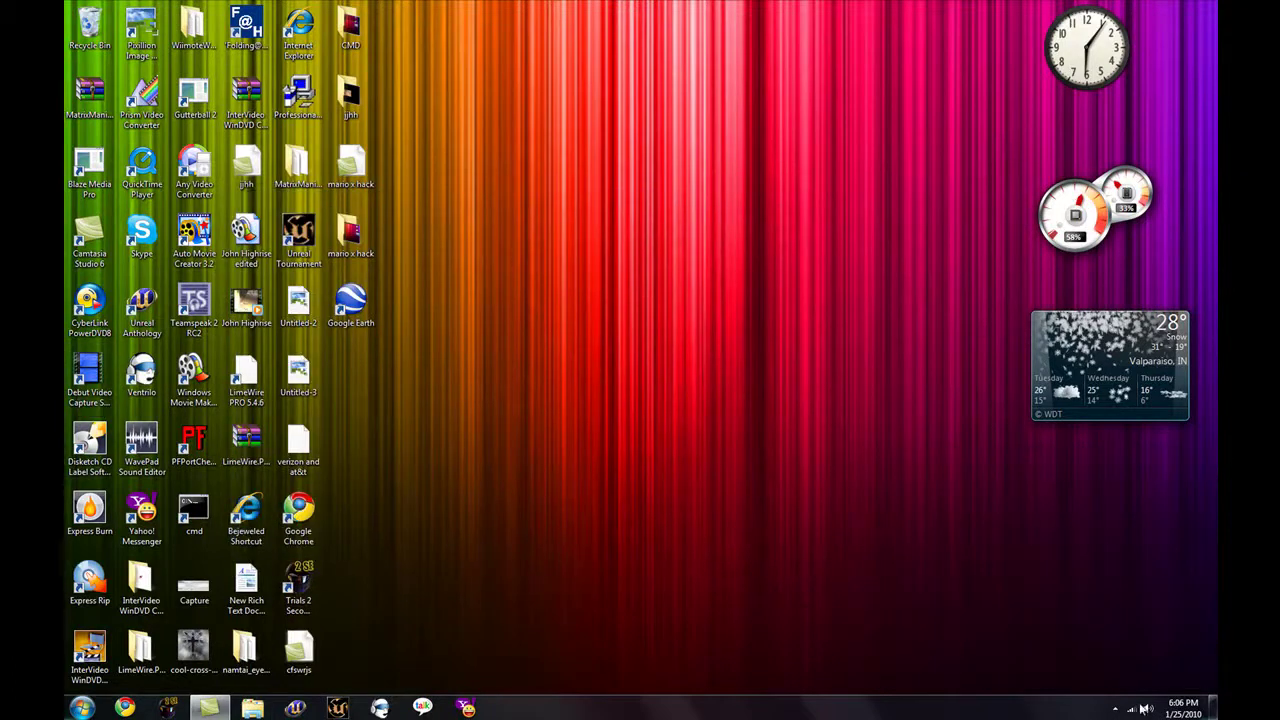
{"action": "left_click", "coordinate": [1116, 710]}
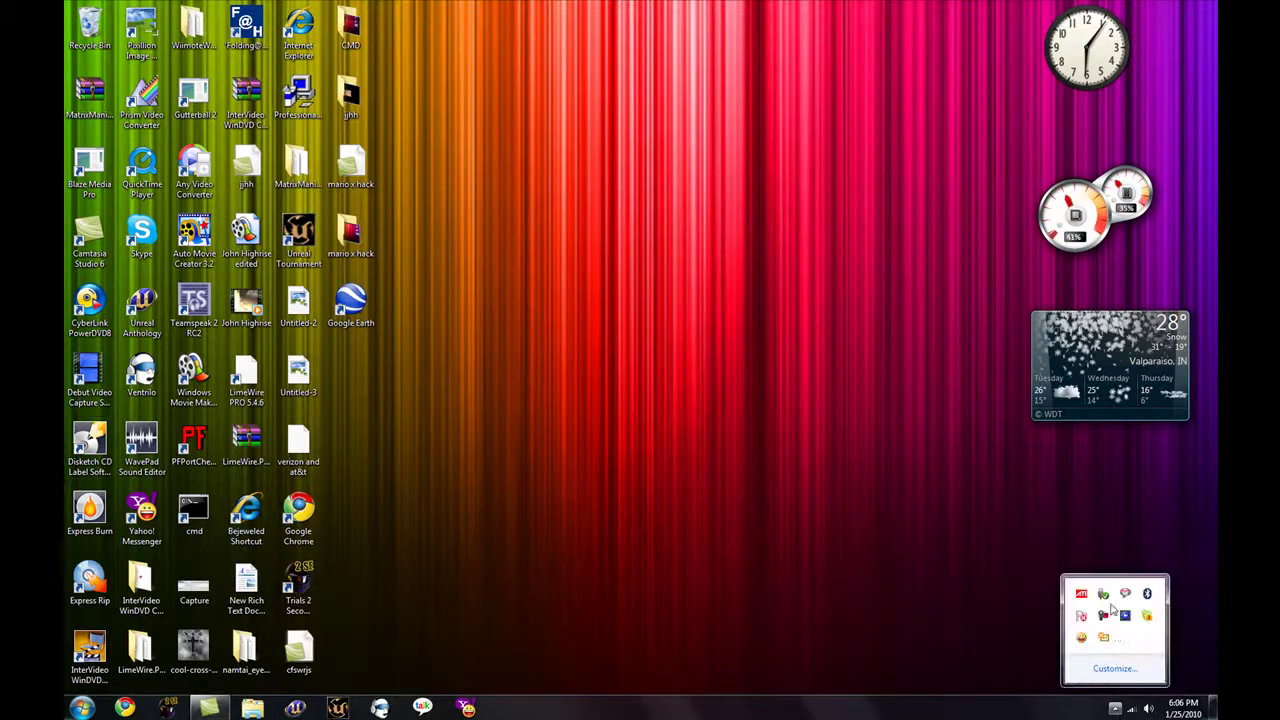
{"action": "right_click", "coordinate": [1110, 618]}
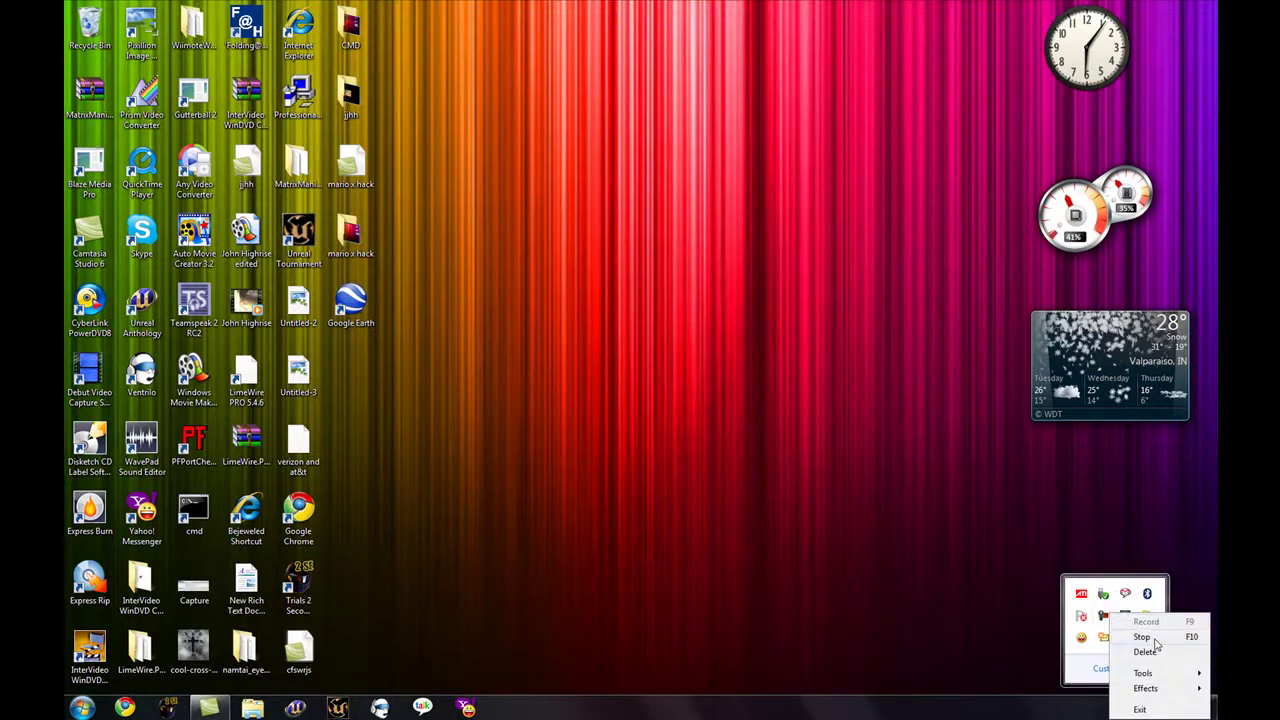